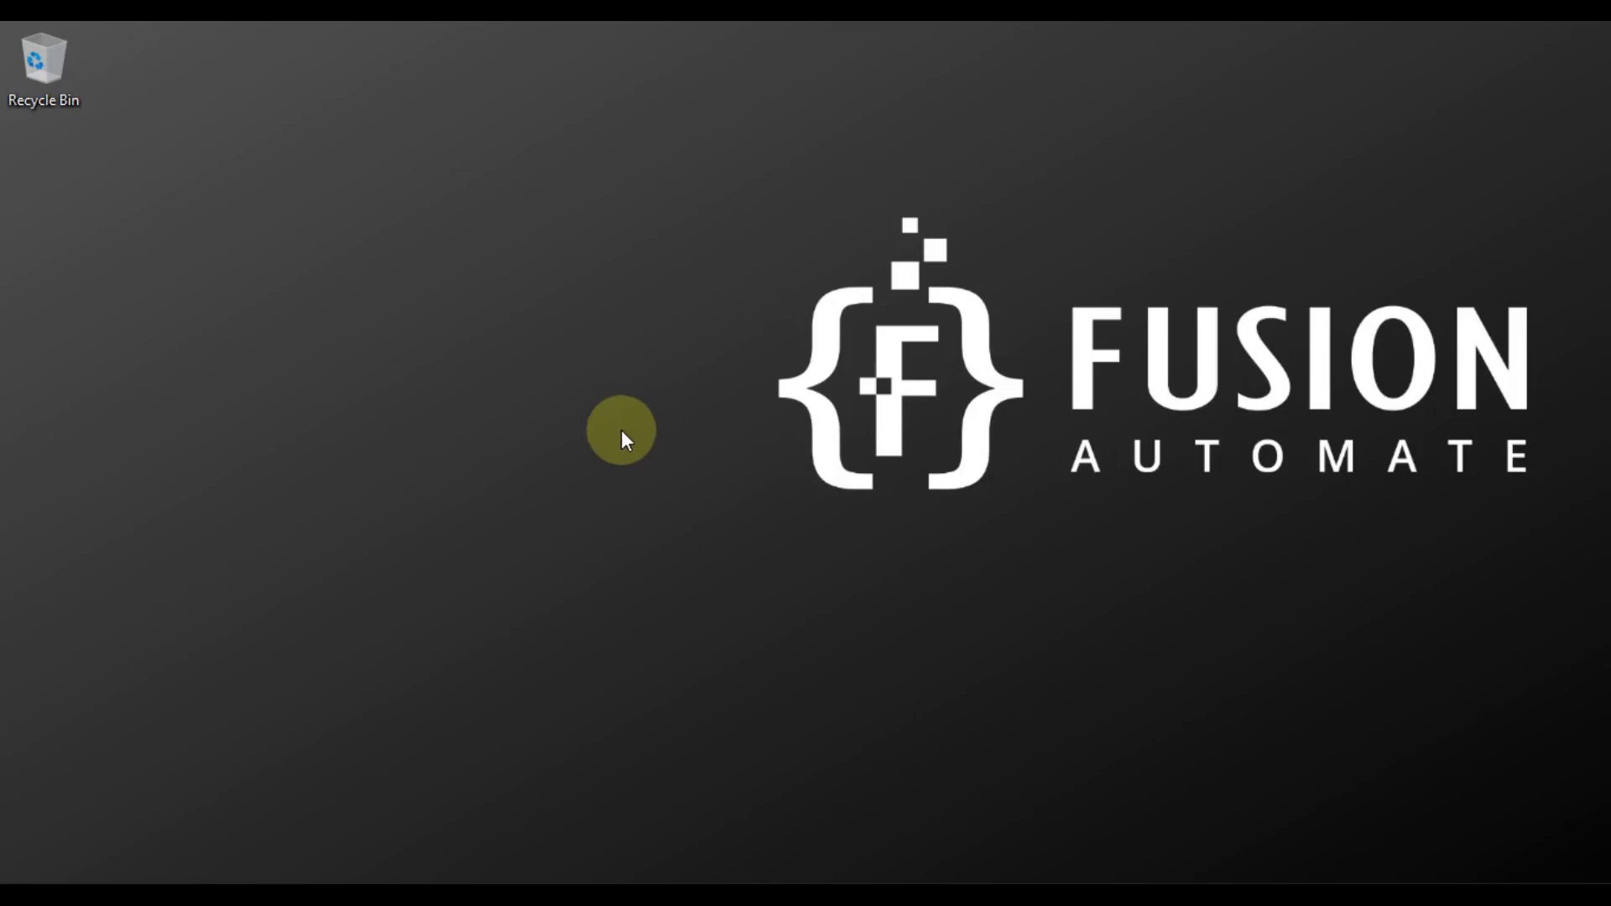
# In Ignition Designer, start a new Standard Group under Transaction Groups, ready to be named.
pyautogui.click(126, 881)
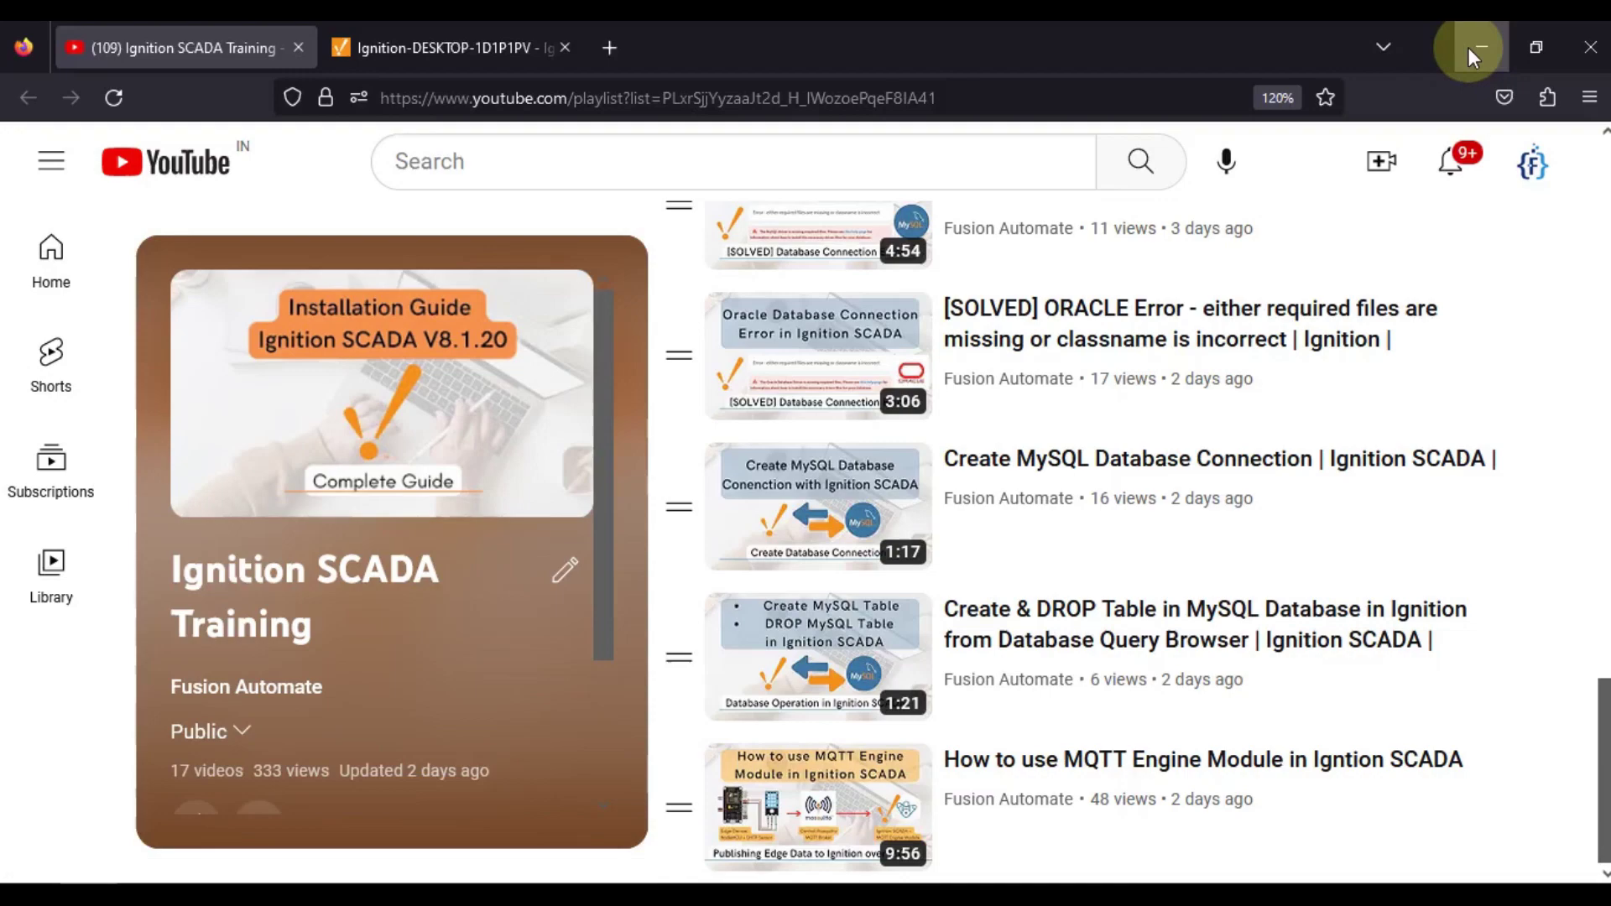
pyautogui.click(1477, 47)
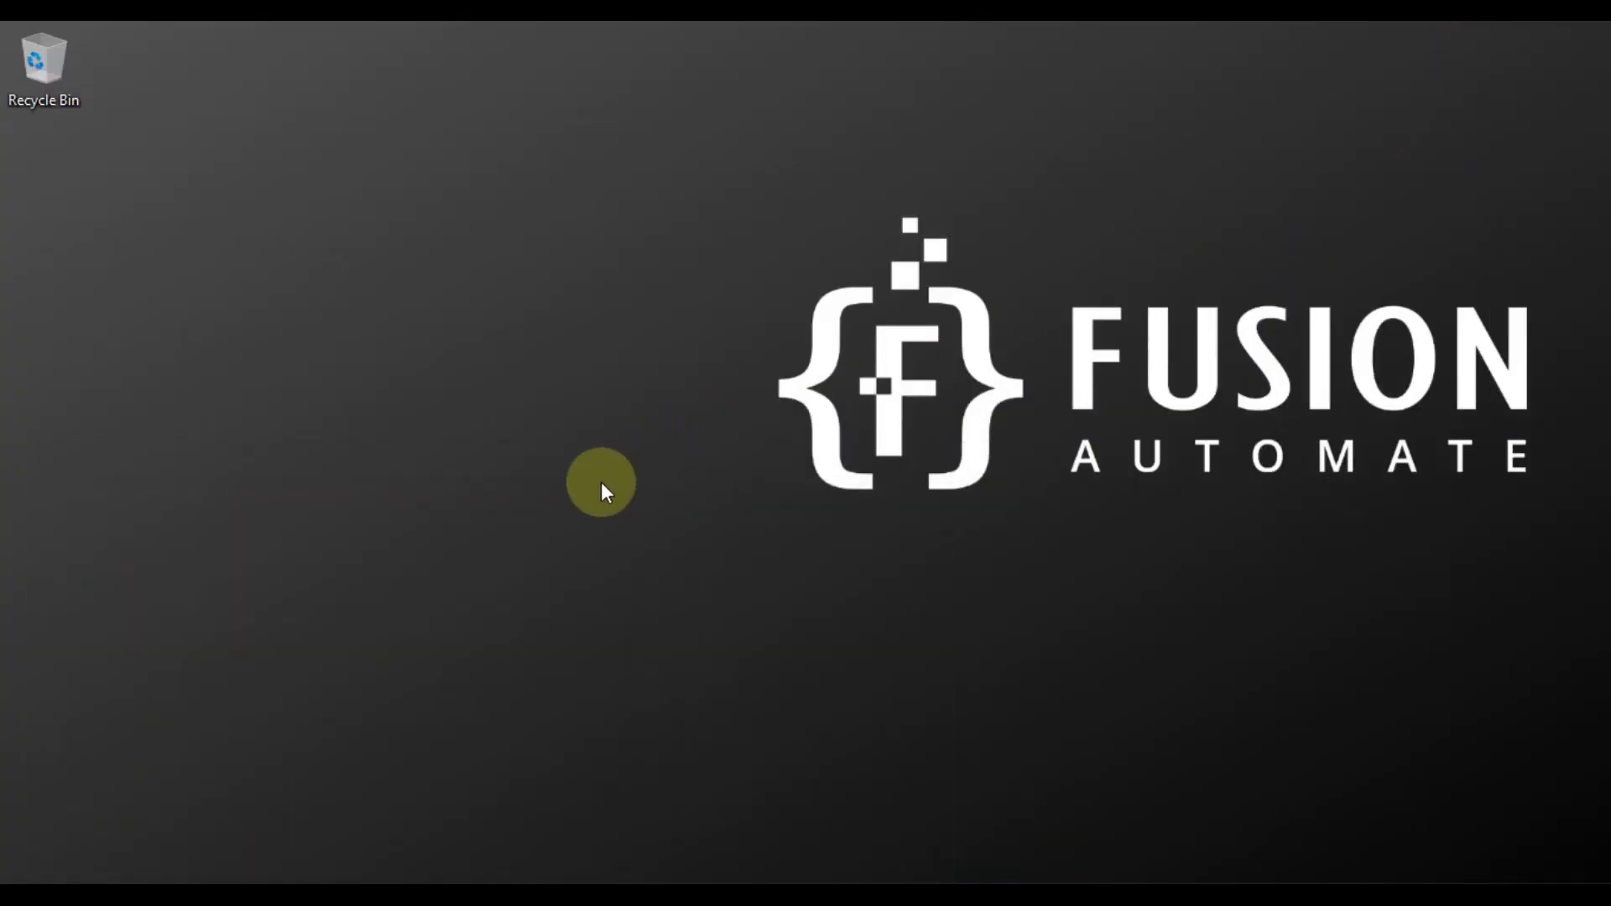
pyautogui.click(397, 891)
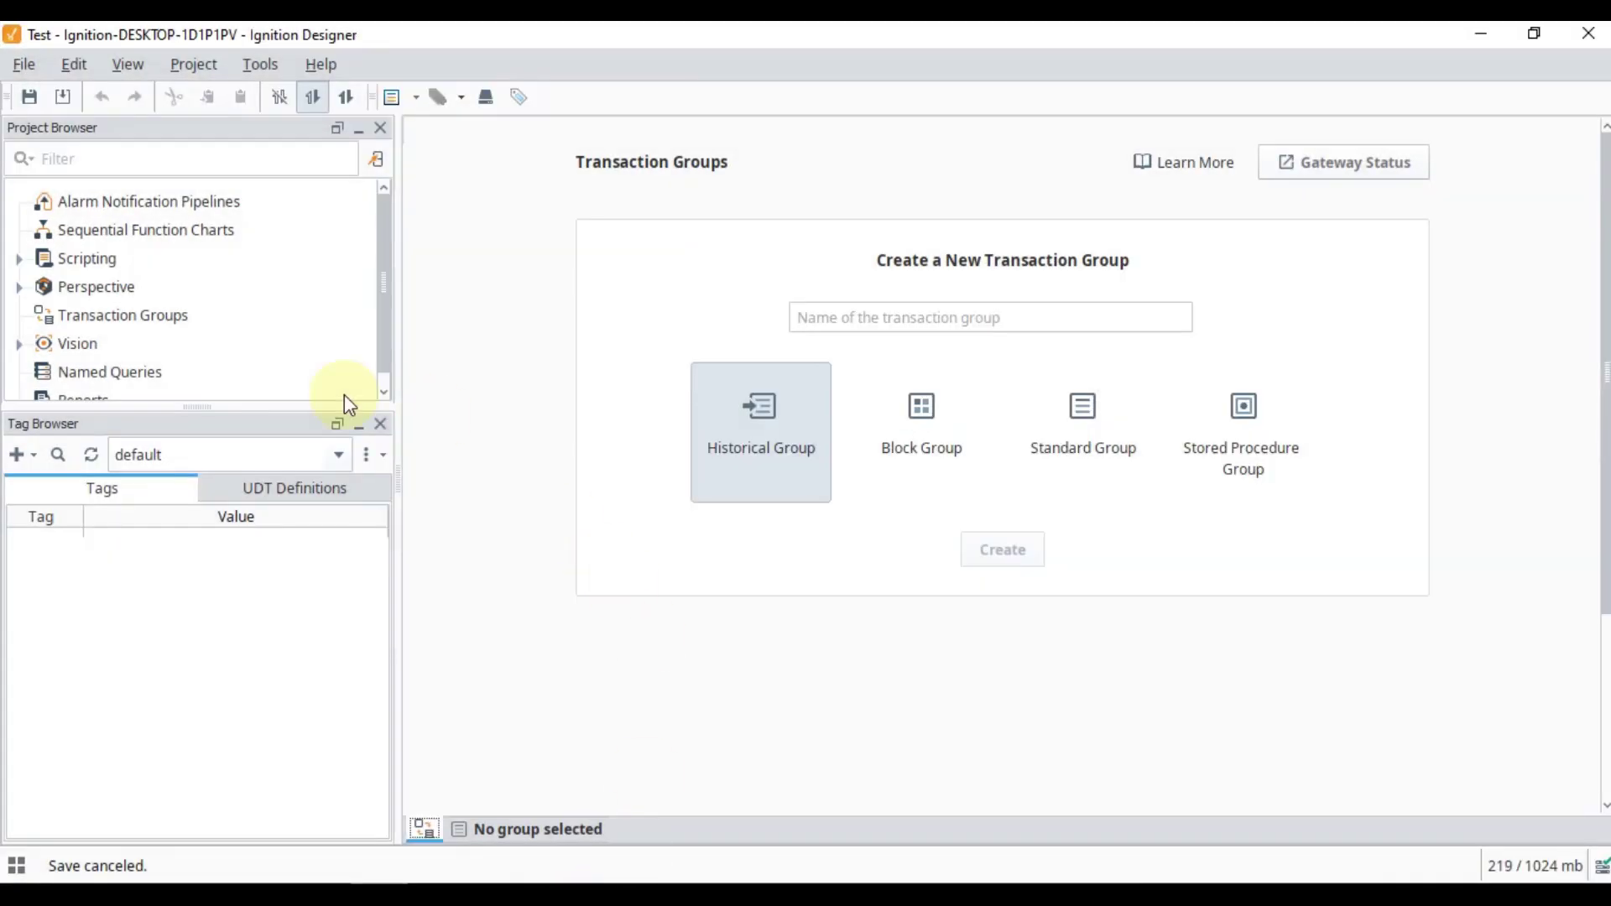
pyautogui.moveTo(198, 409); pyautogui.dragTo(201, 537)
pyautogui.click(118, 316)
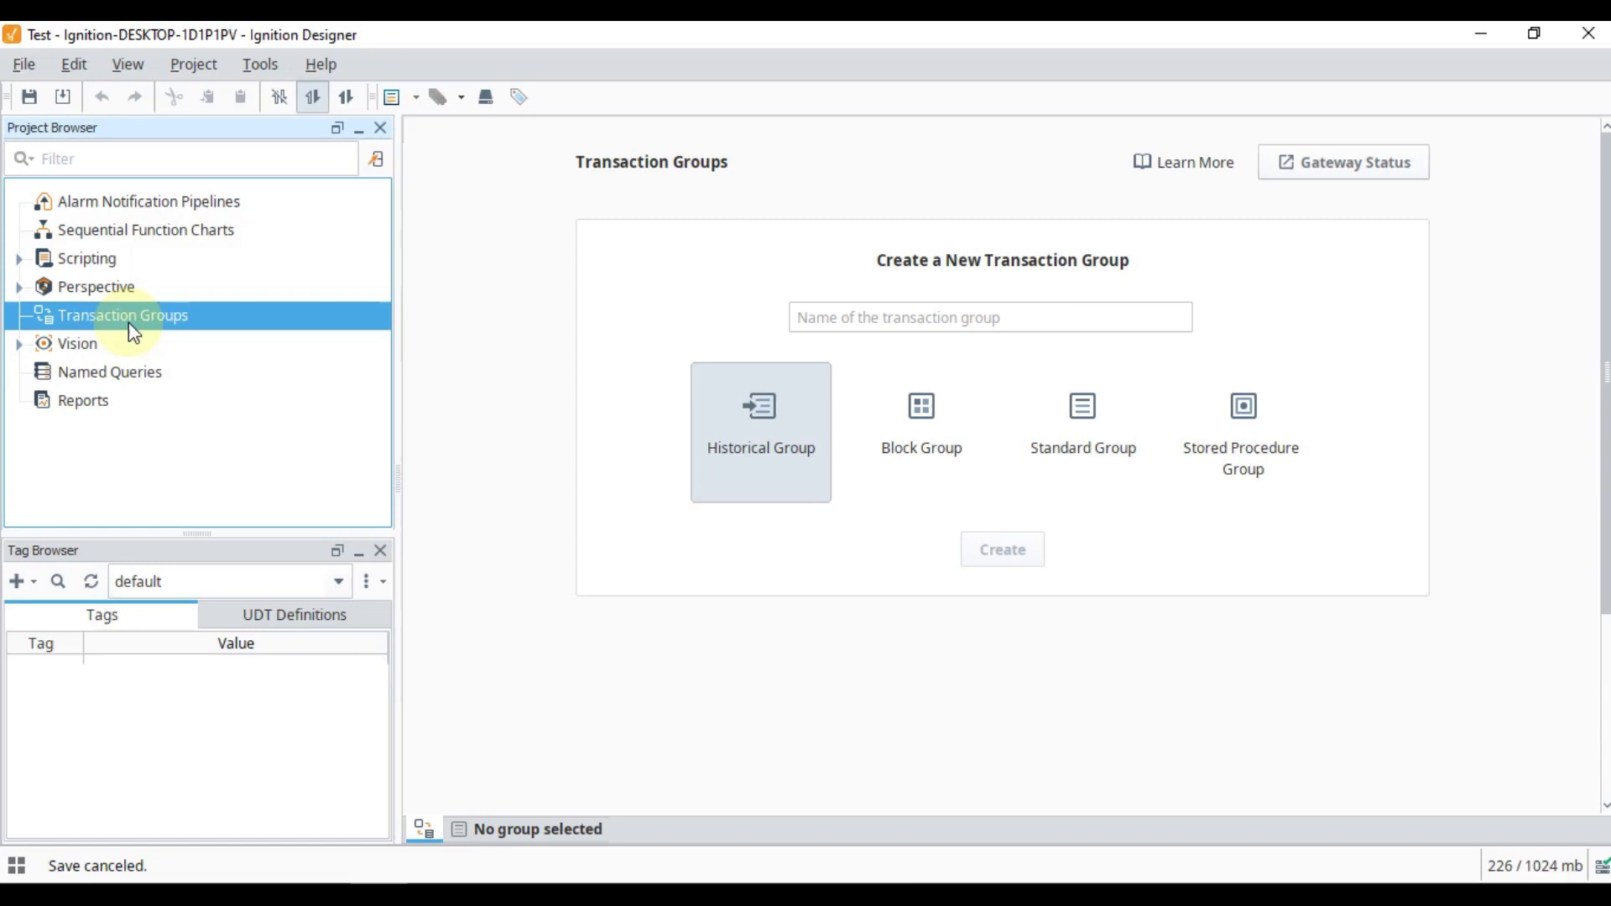
pyautogui.click(1053, 422)
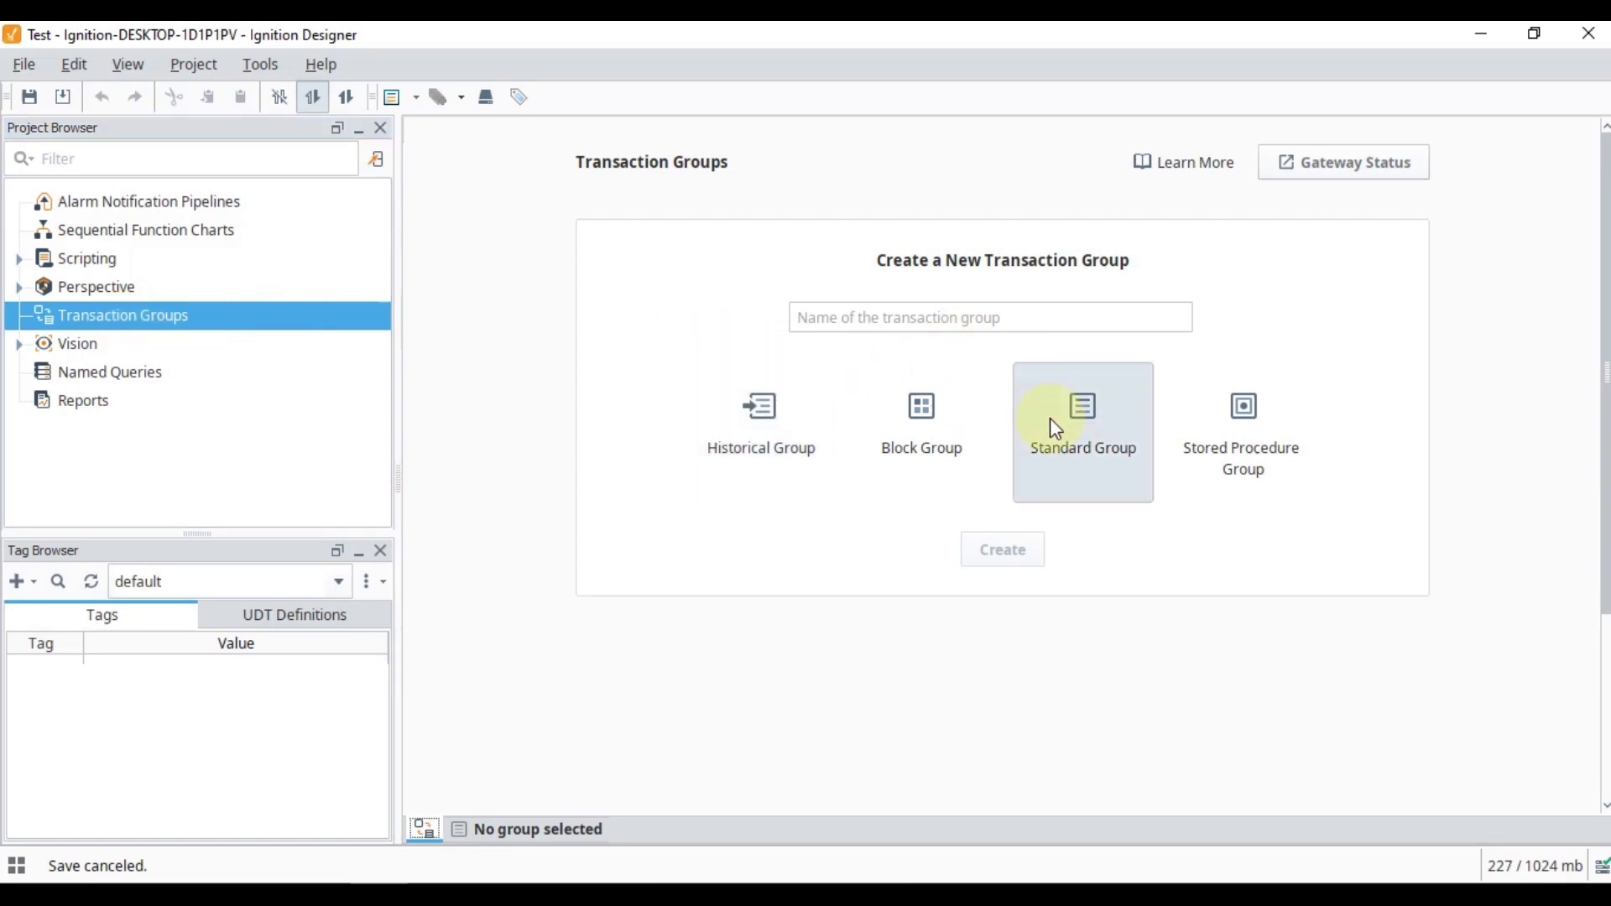
pyautogui.click(1045, 311)
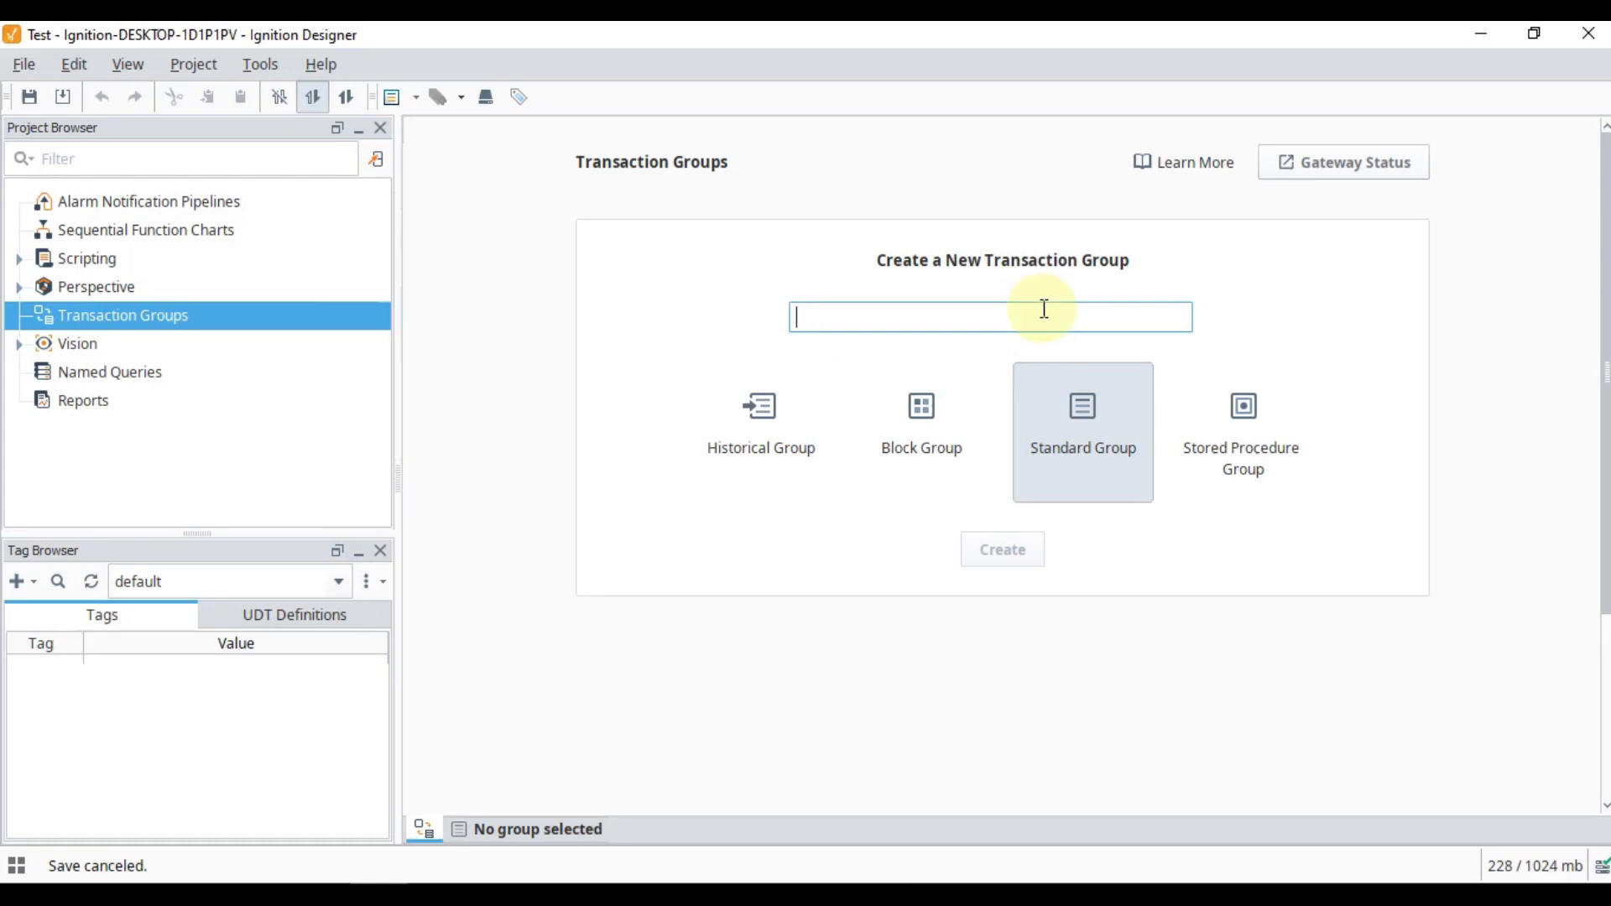
# Create the group named Test and show the Sample_Tags provider in the Tag Browser.
pyautogui.write('Test')
pyautogui.click(1027, 553)
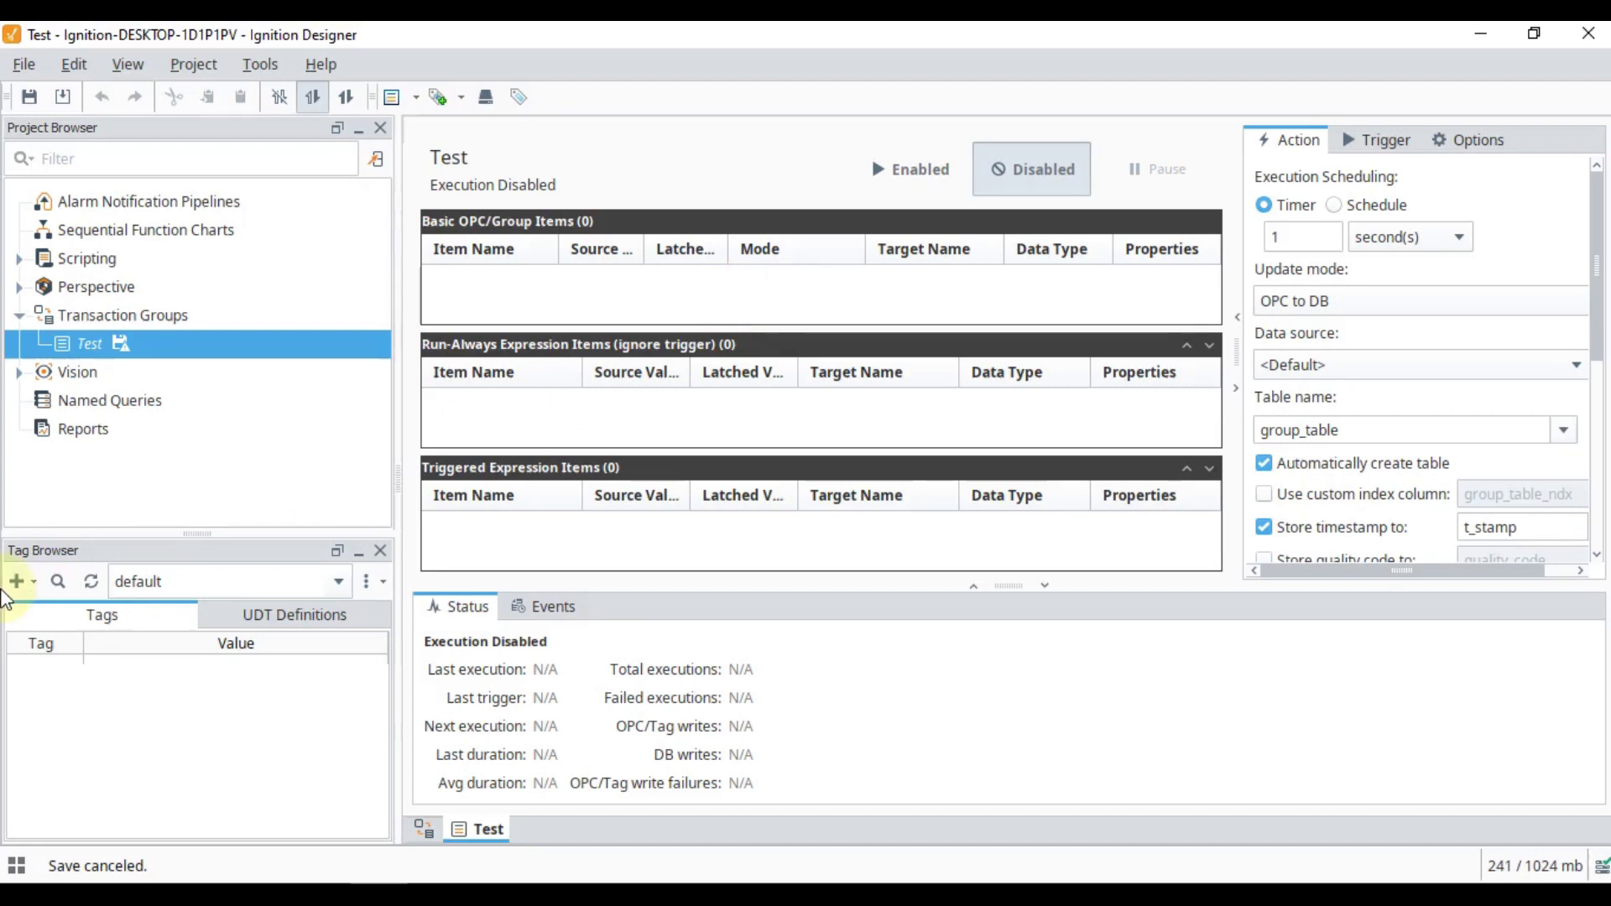
pyautogui.click(179, 584)
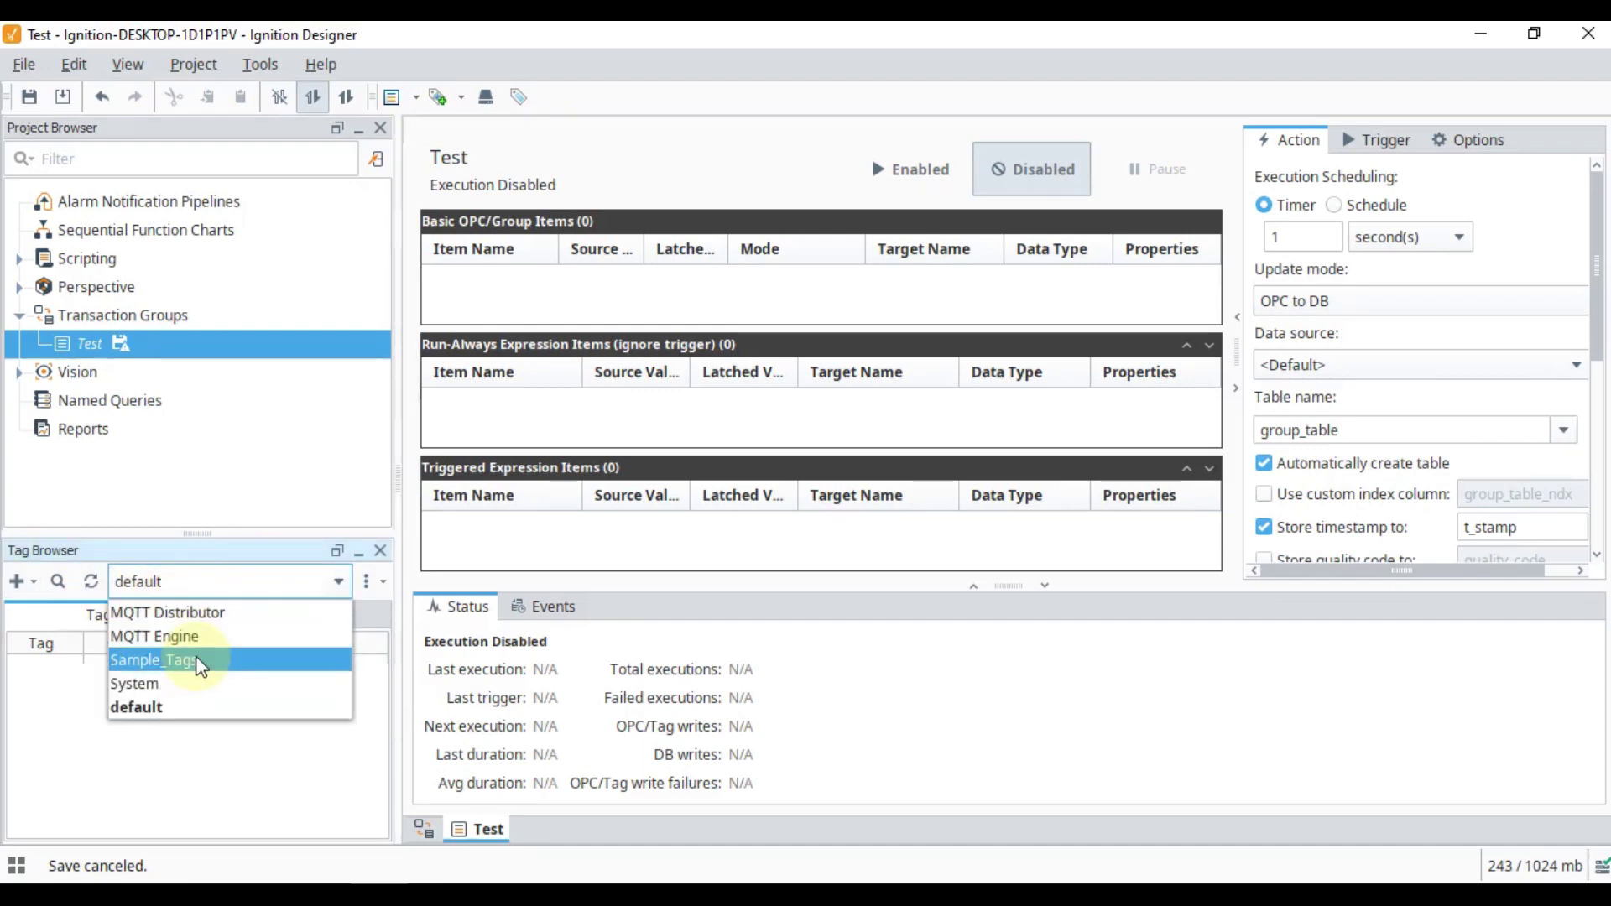
pyautogui.click(202, 660)
pyautogui.moveTo(198, 534); pyautogui.dragTo(193, 326)
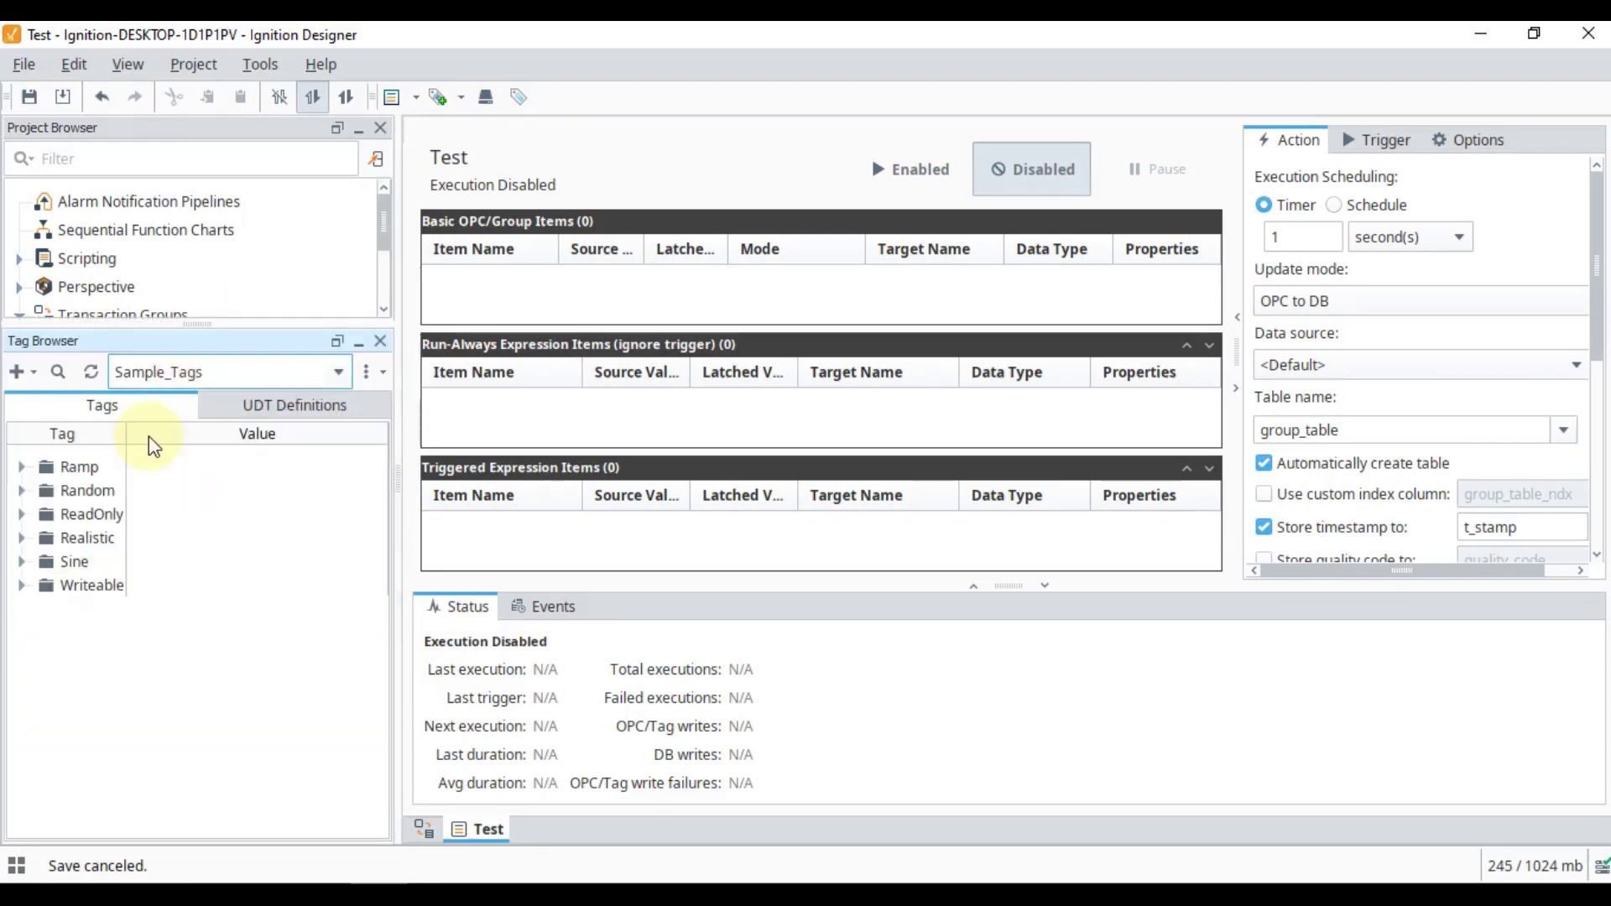
# Drag RandomInteger1 and RandomInteger2 from the Random folder into Basic OPC/Group Items.
pyautogui.click(22, 490)
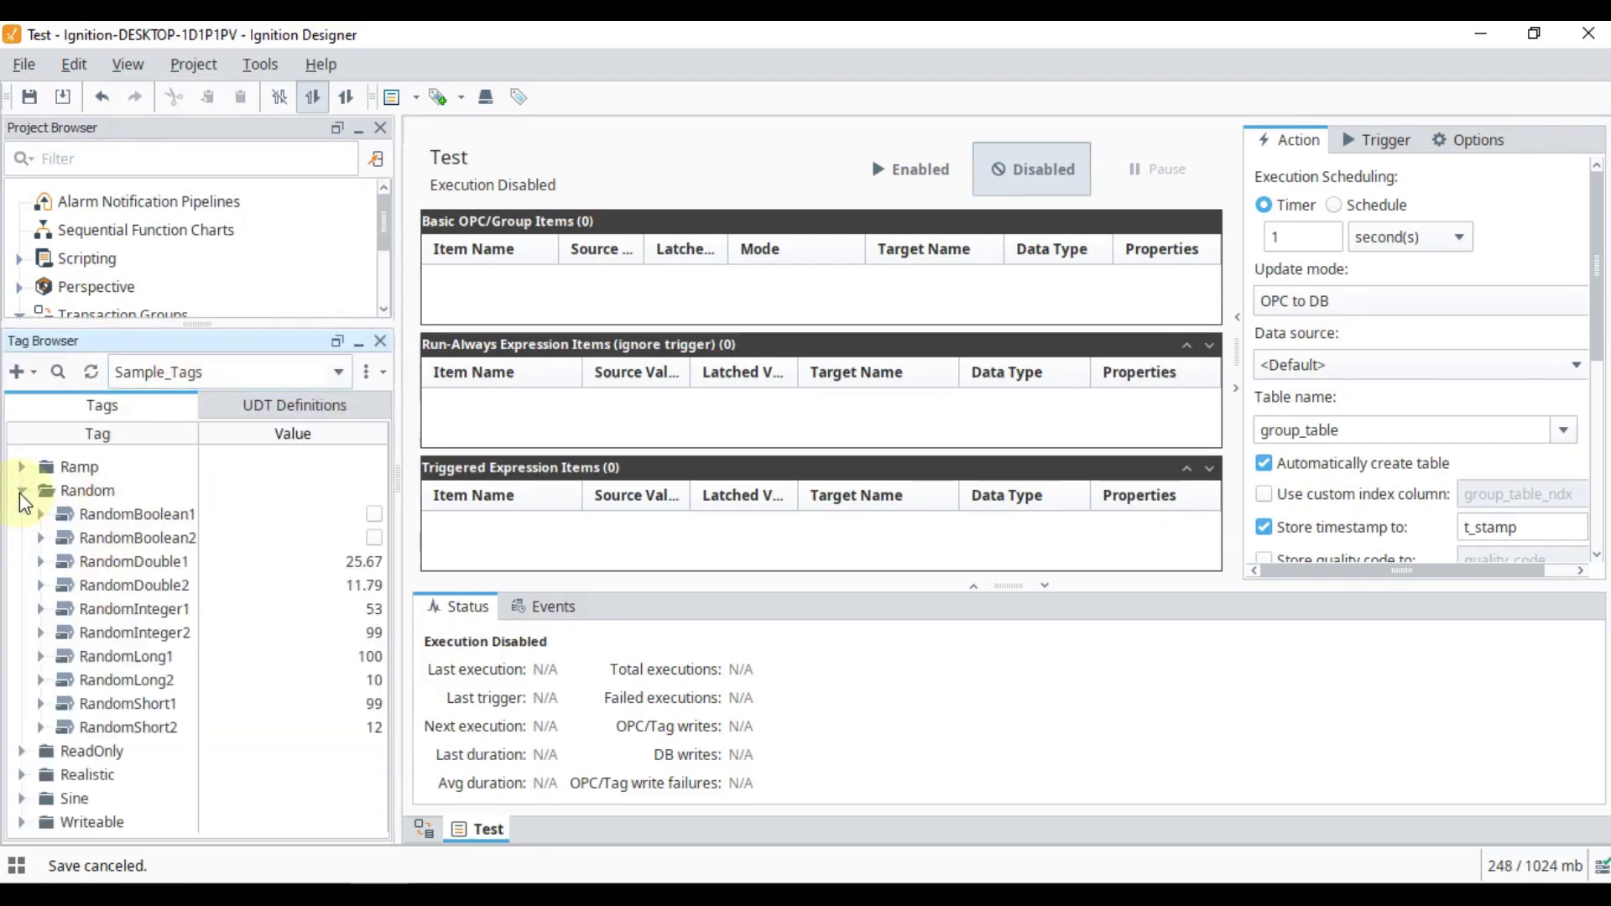
pyautogui.click(172, 611)
pyautogui.keyDown('shift'); pyautogui.click(188, 643); pyautogui.keyUp('shift')
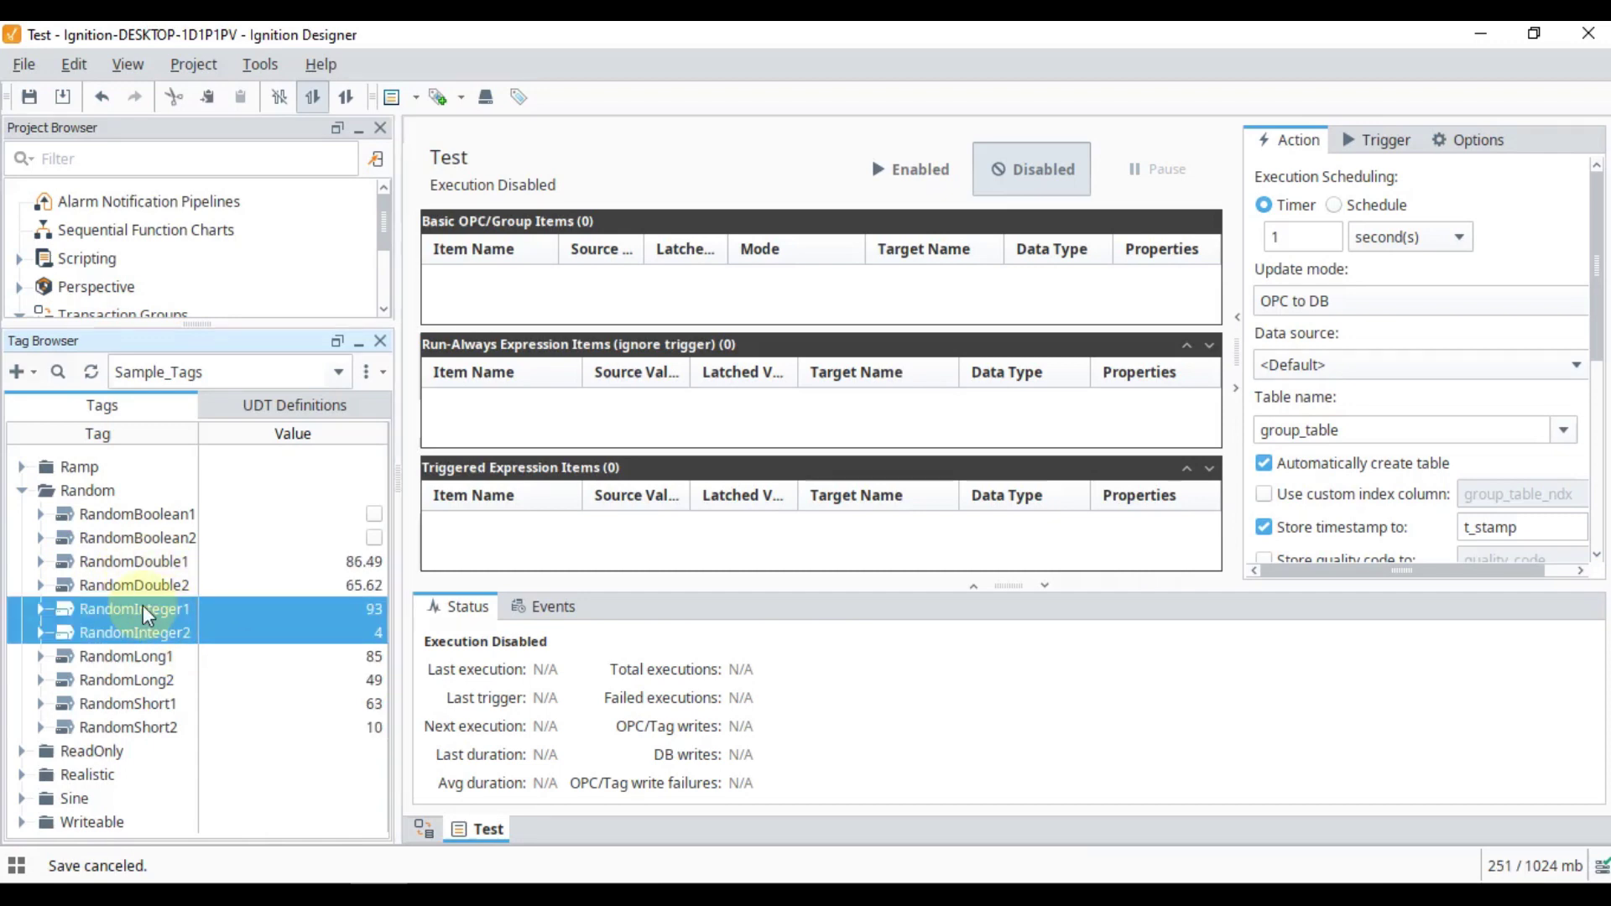
pyautogui.moveTo(143, 621); pyautogui.dragTo(671, 290)
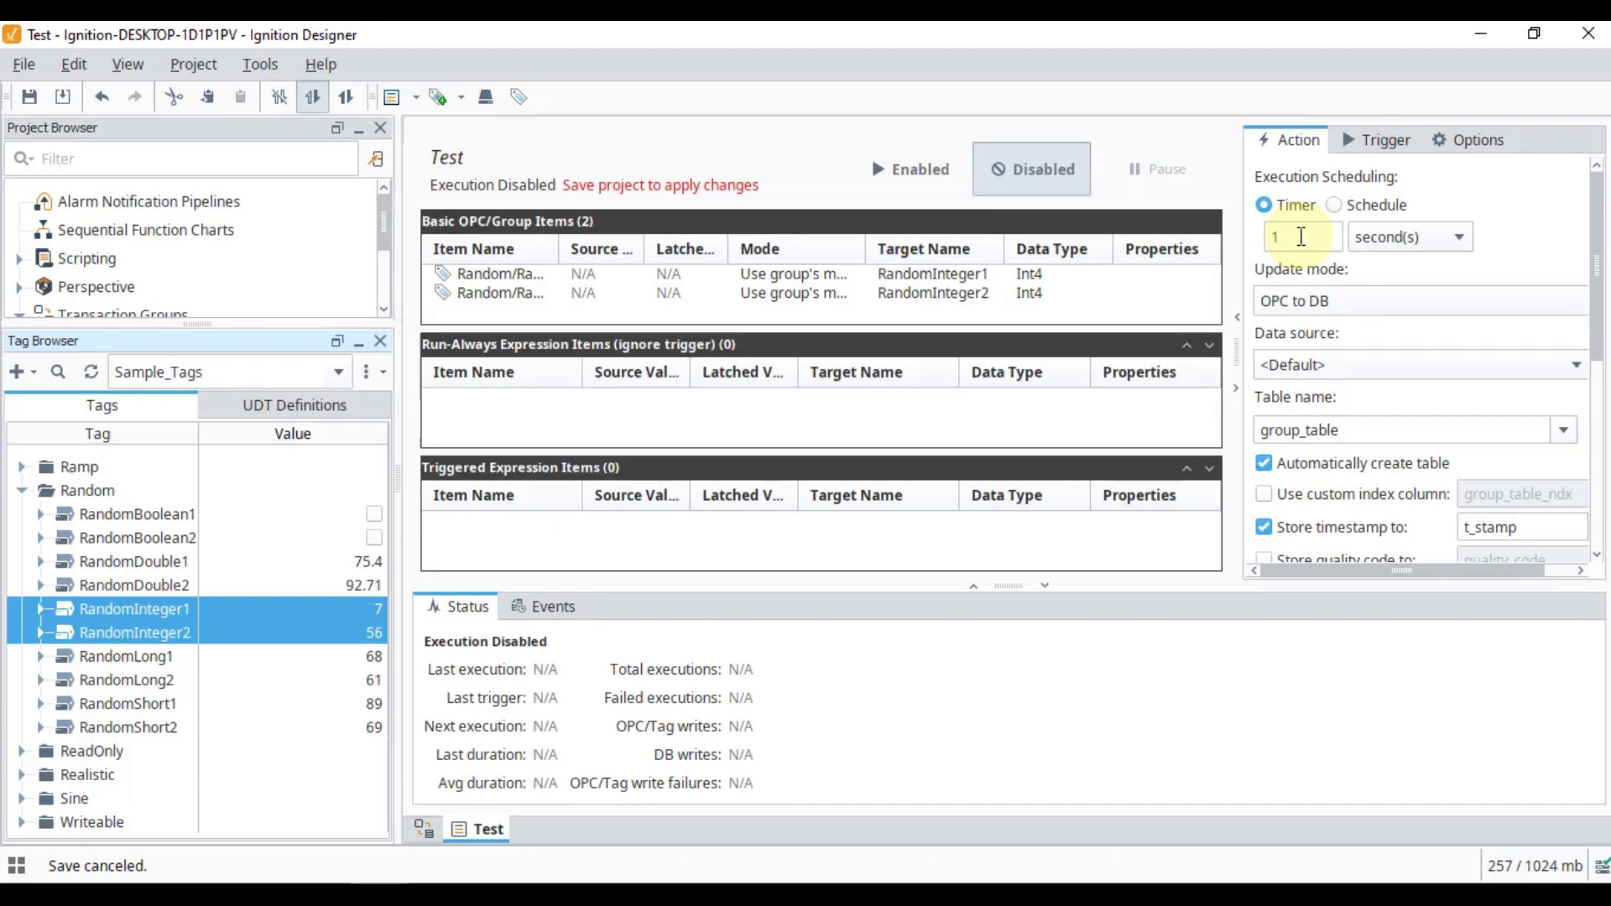
# Set the Test group's timer to 10 seconds and its data source to MySQL_Local_DB.
pyautogui.click(1301, 237)
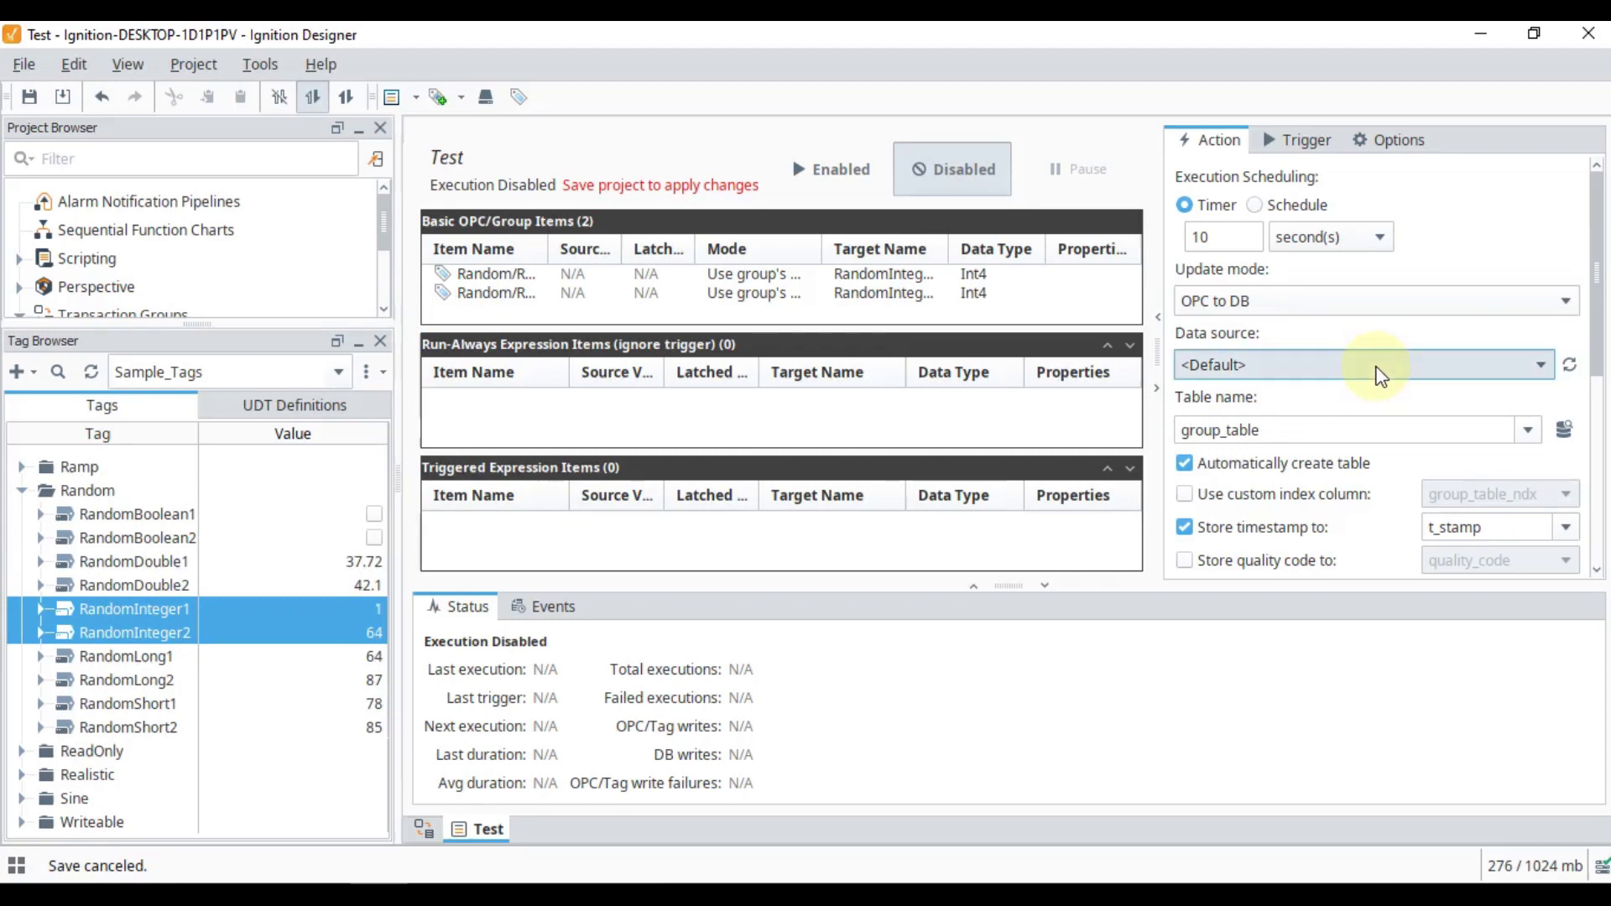
pyautogui.click(1380, 376)
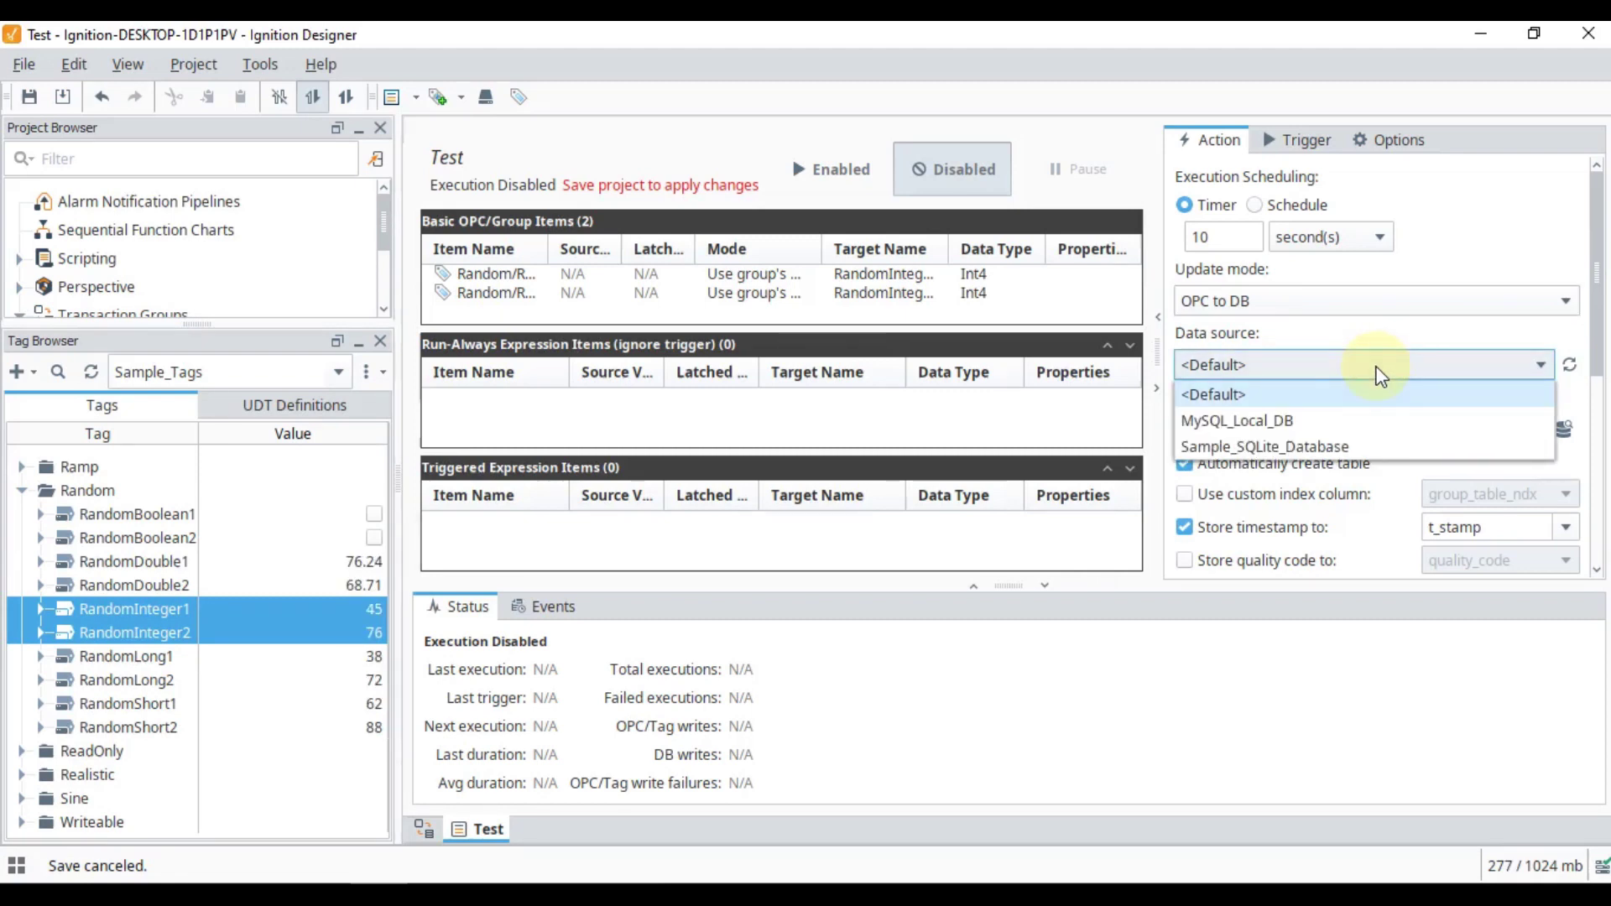
pyautogui.click(1293, 429)
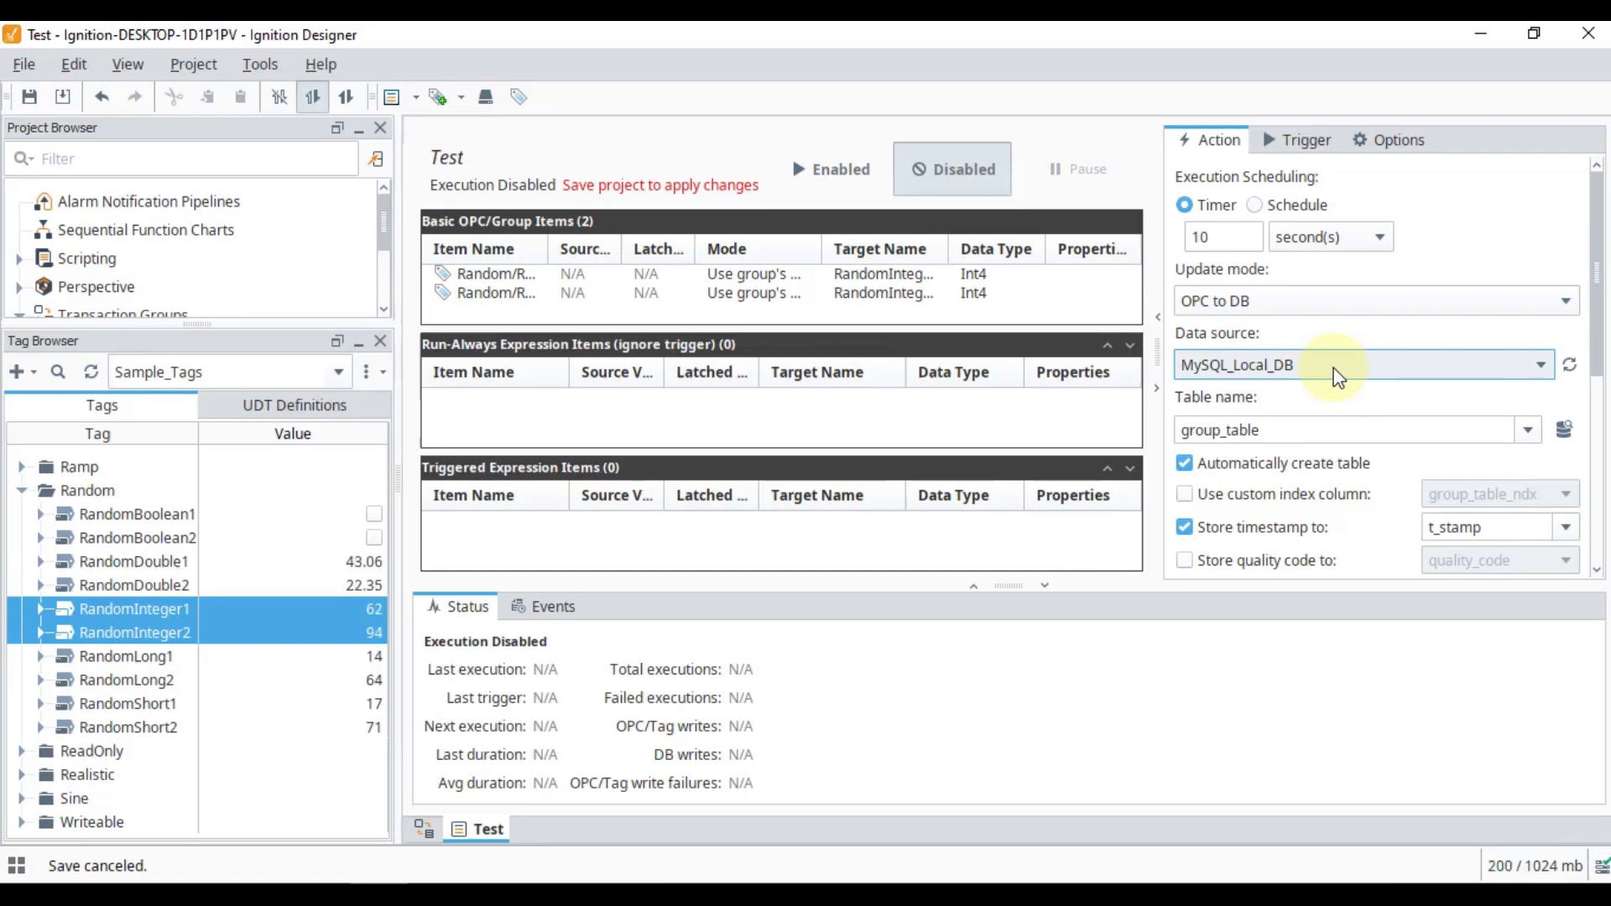
# Change the table name from group_table to Historical_Data, keeping timestamps stored in t_stamp.
pyautogui.click(1365, 431)
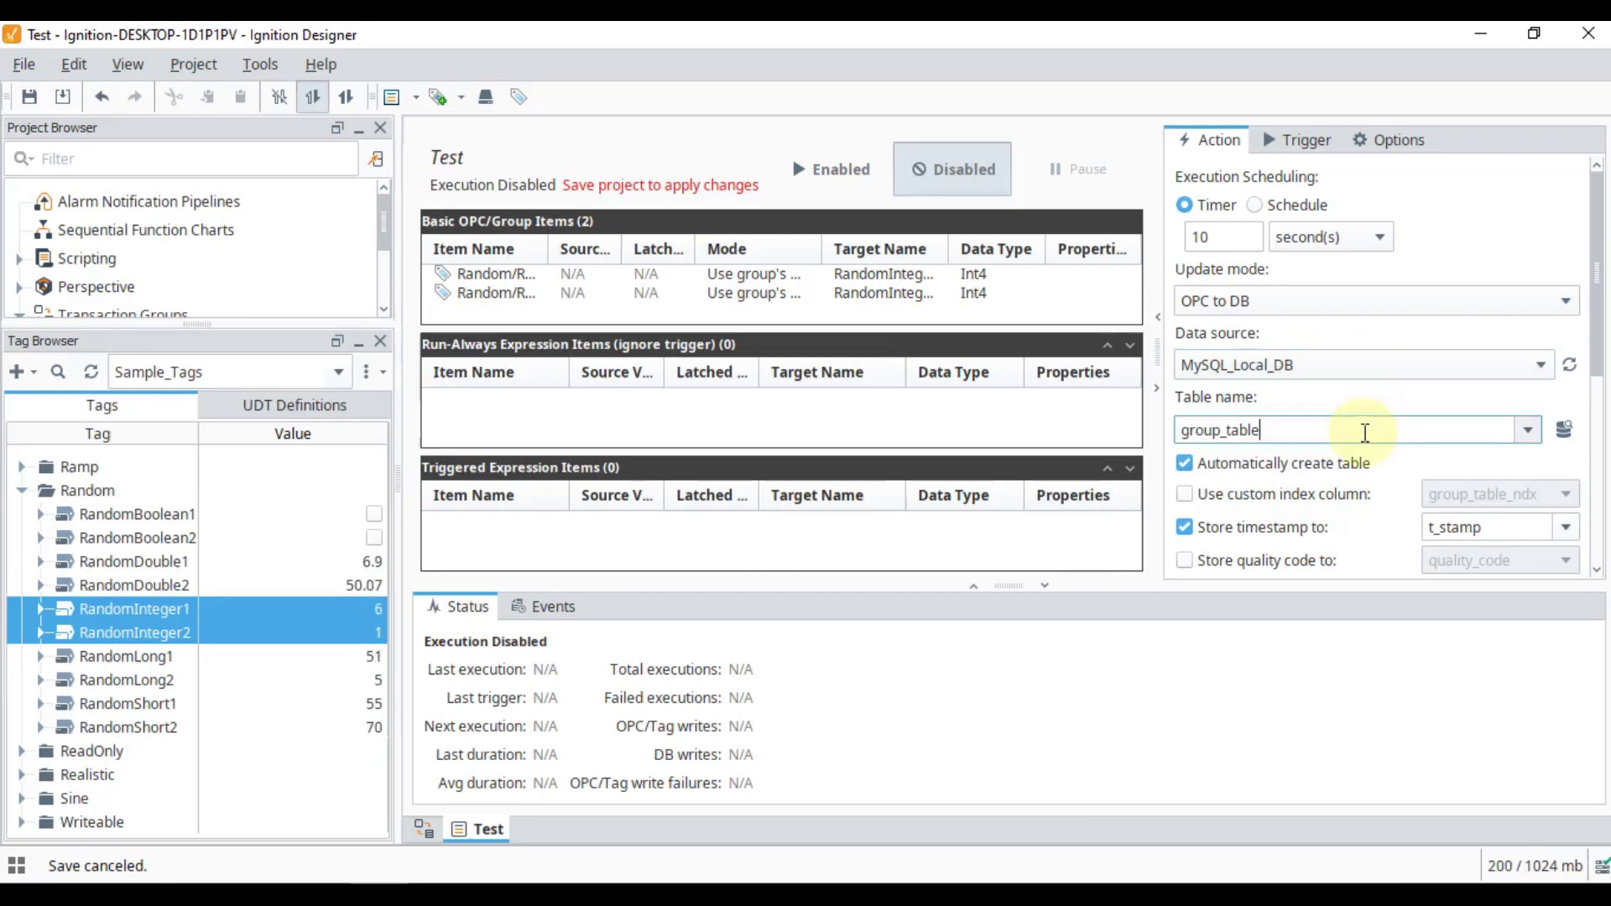
pyautogui.moveTo(1177, 430); pyautogui.dragTo(1477, 430)
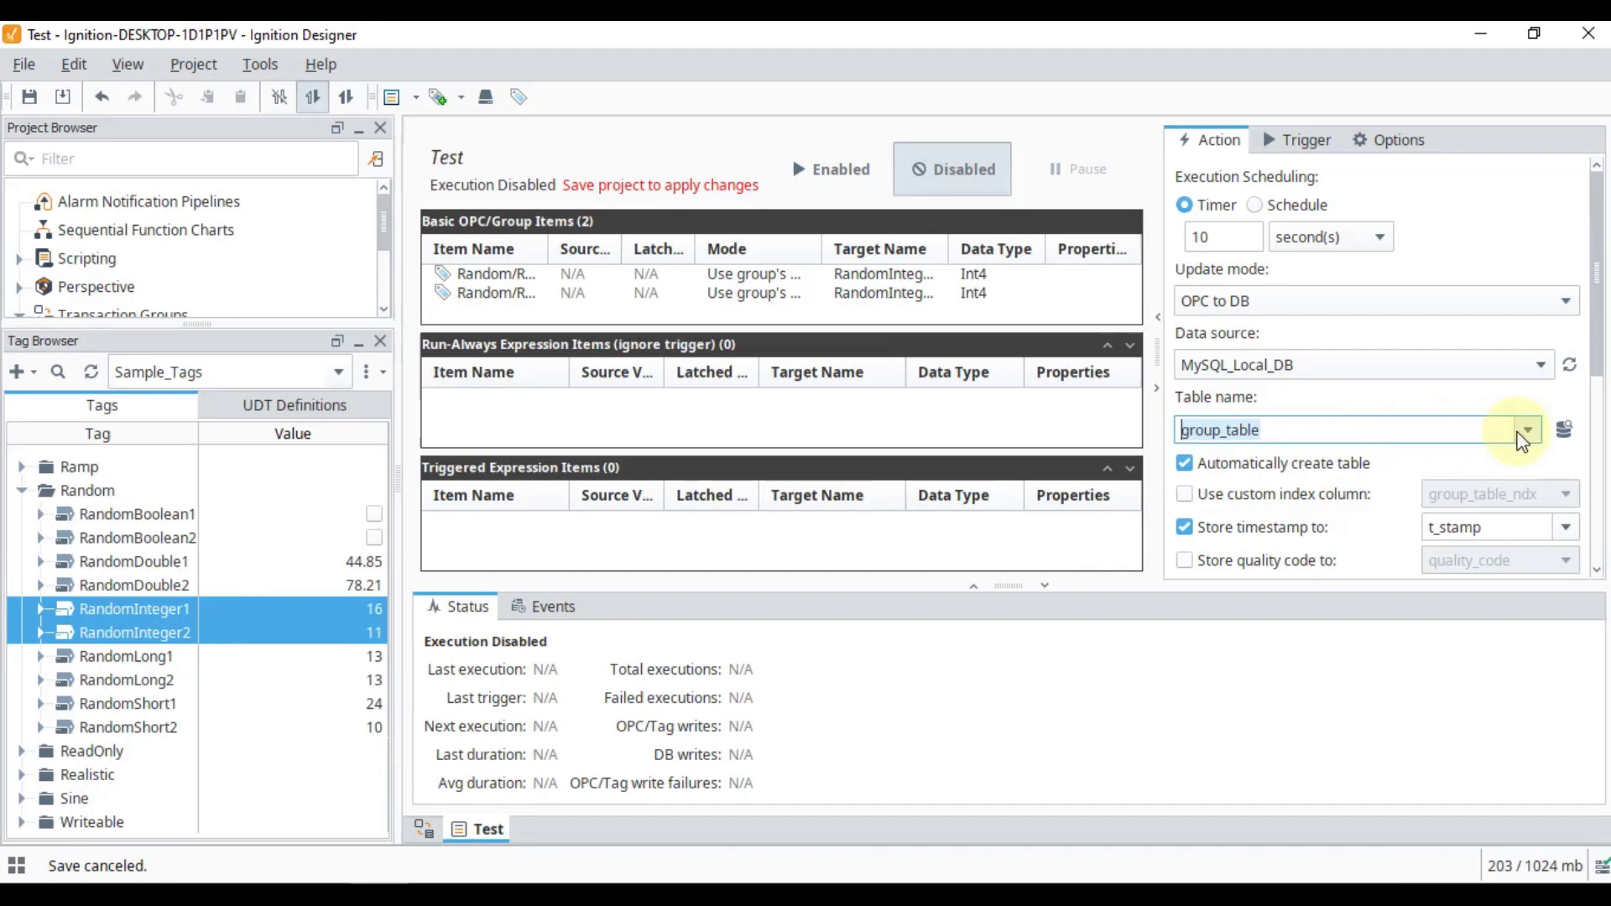
pyautogui.write('His')
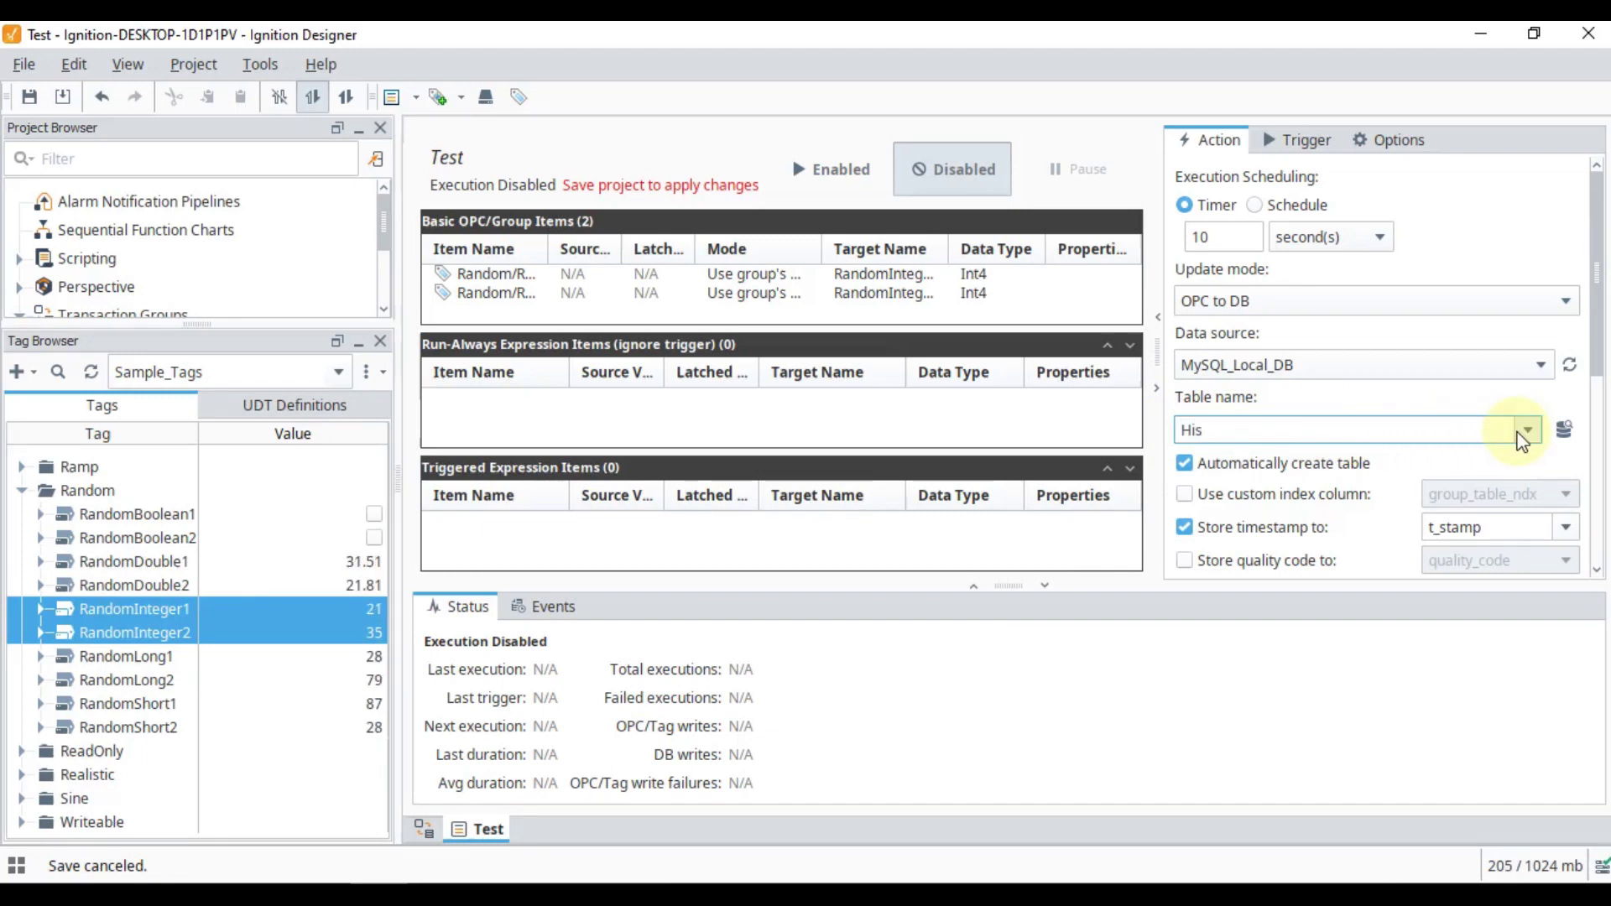
pyautogui.write('torical_Data')
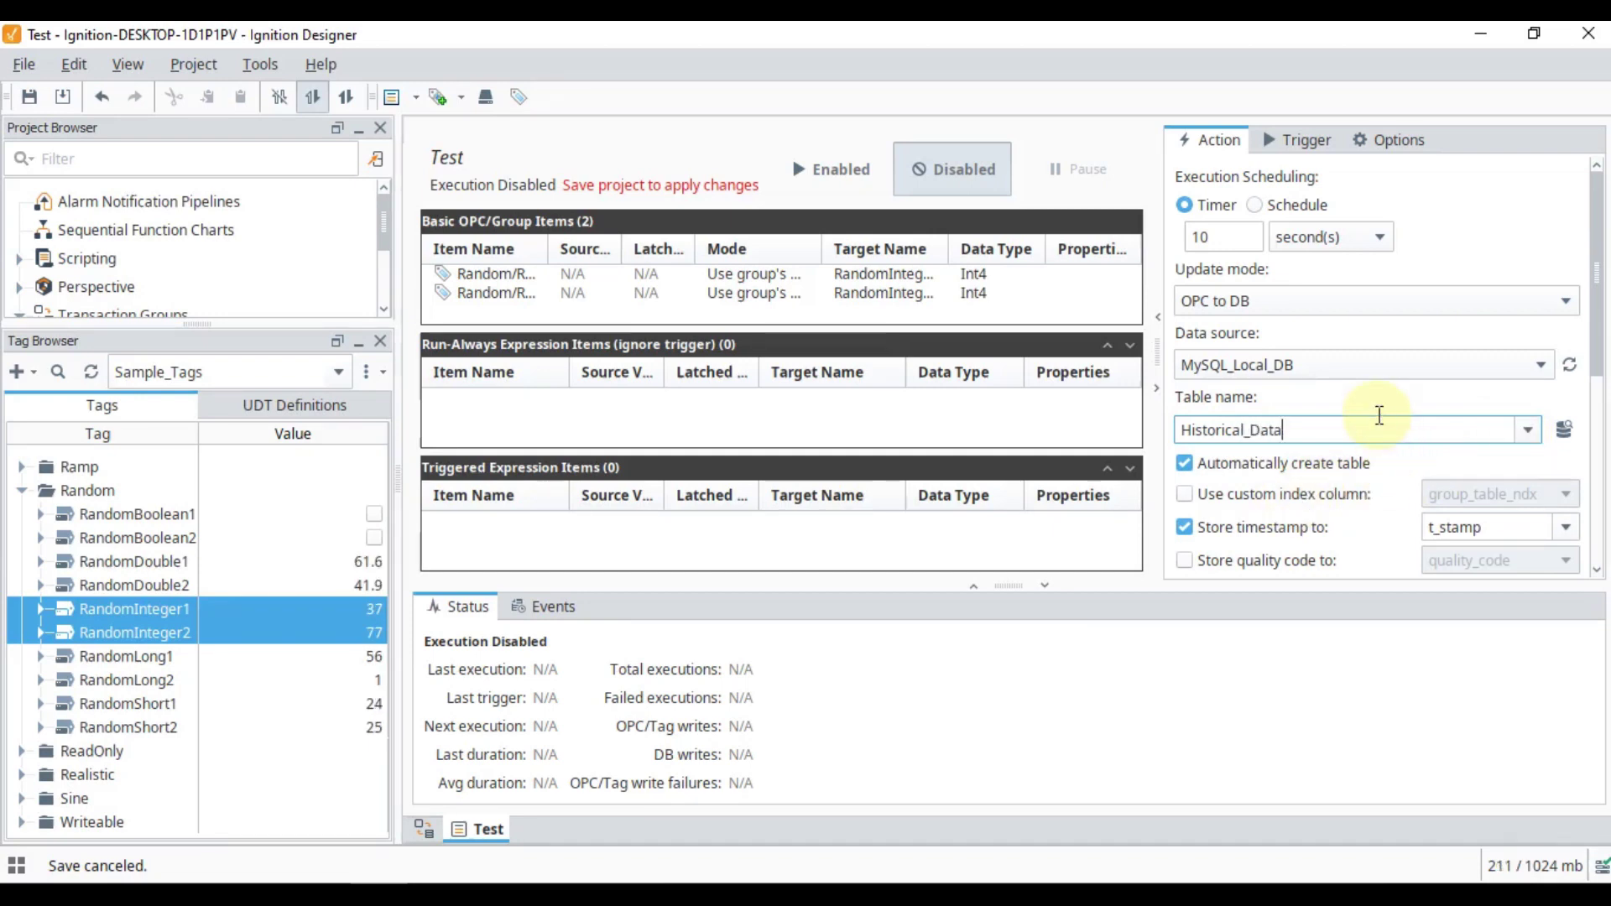
pyautogui.scroll(-1, 1367, 424)
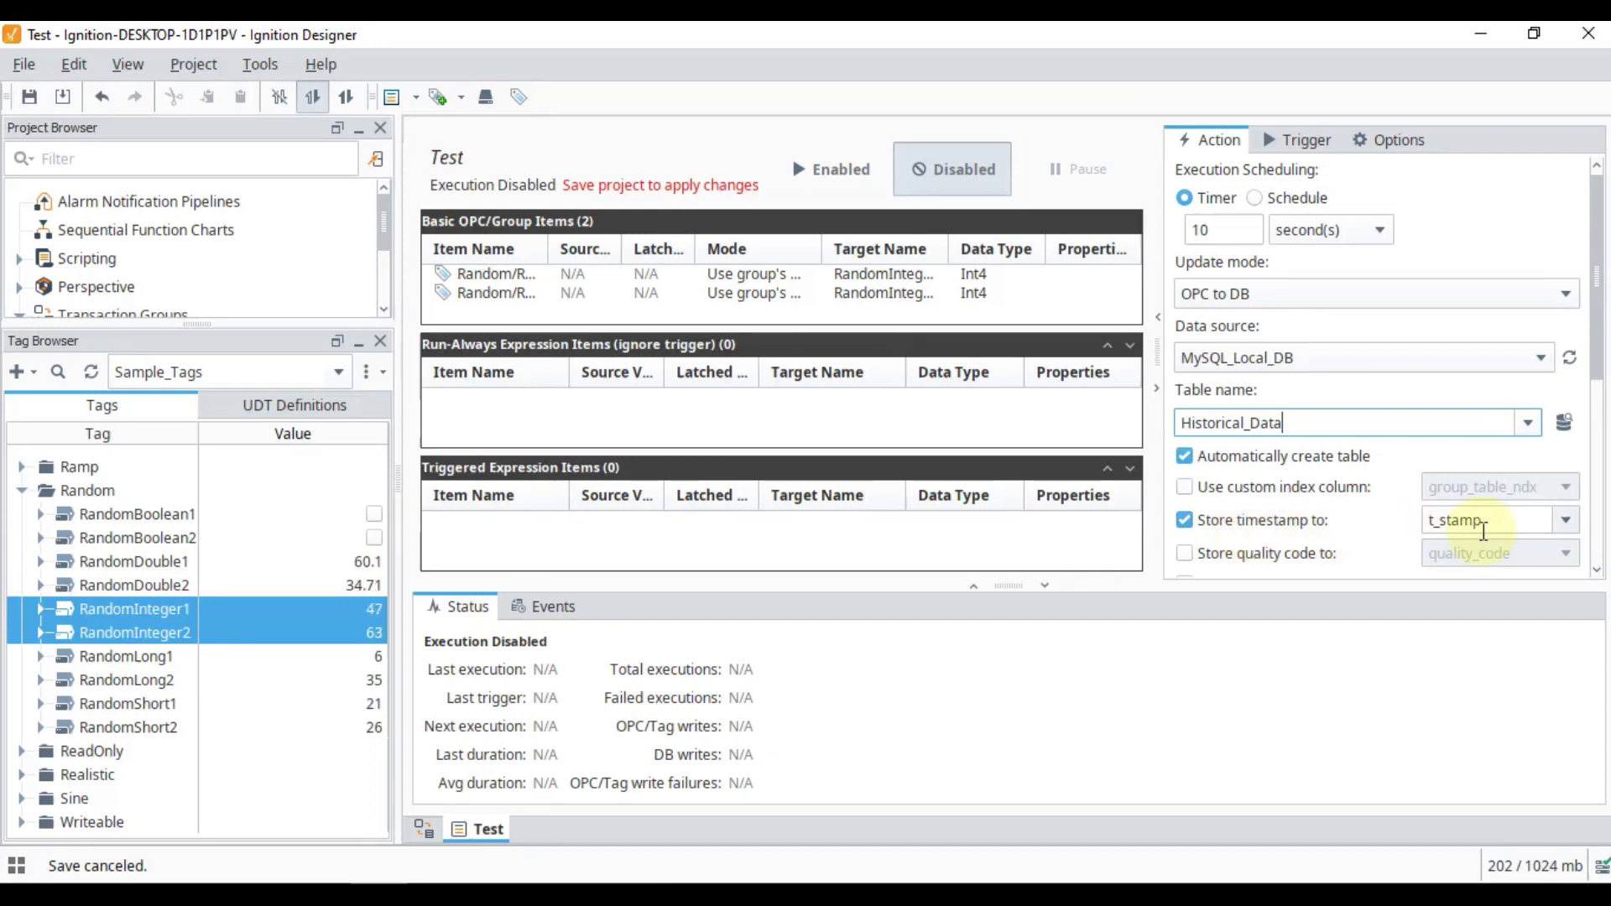
pyautogui.click(1466, 524)
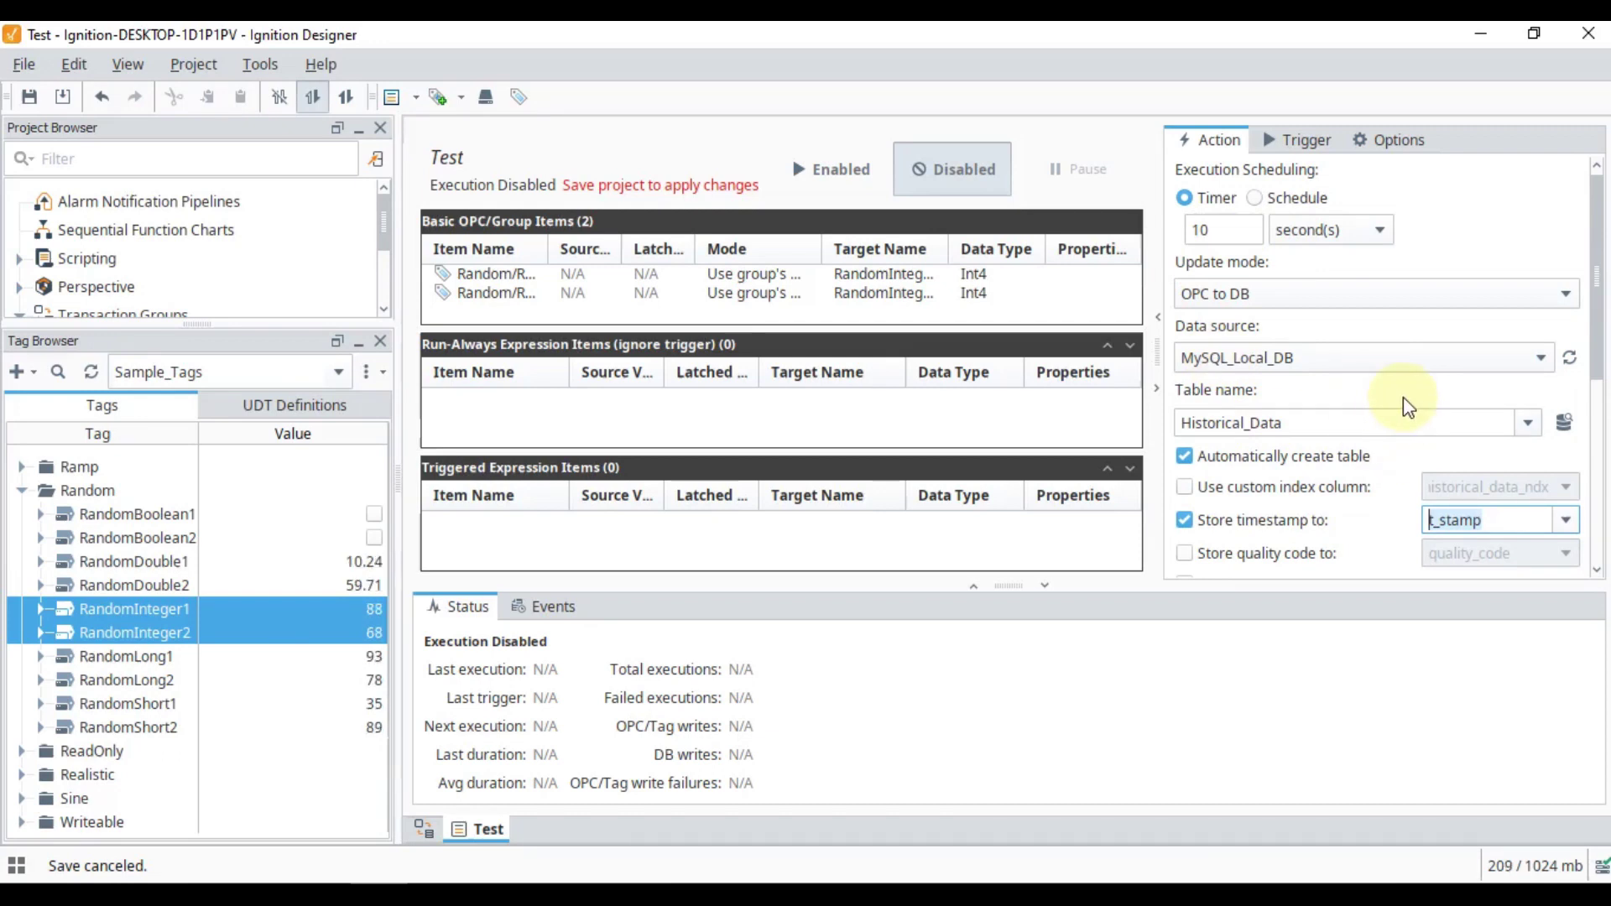
pyautogui.scroll(-2, 1407, 403)
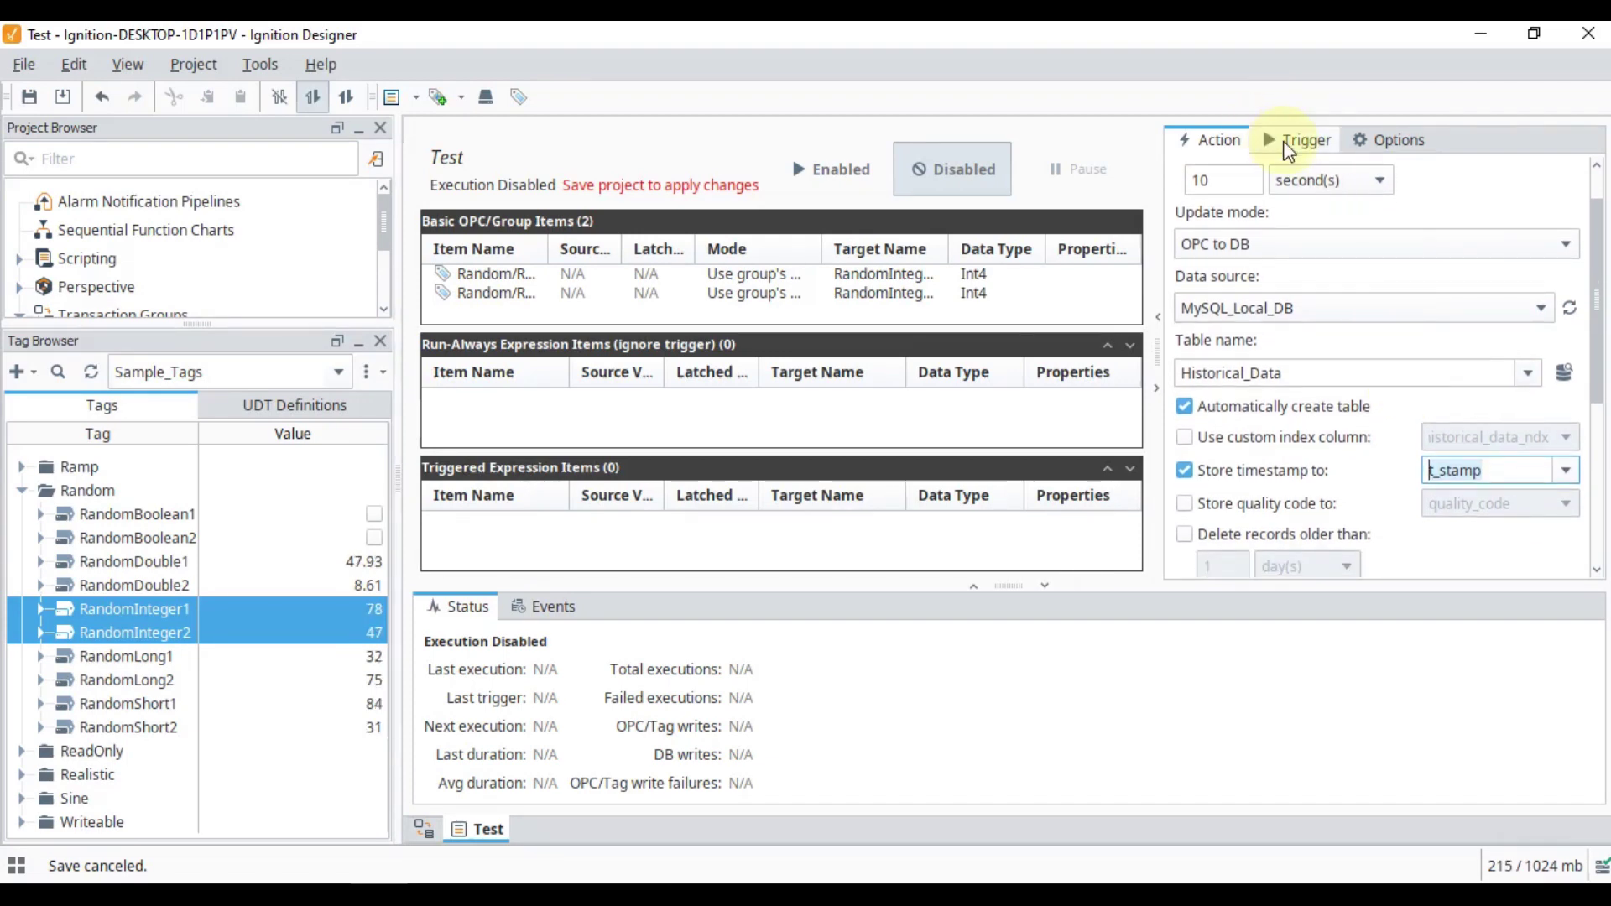
pyautogui.click(1300, 141)
pyautogui.click(1388, 141)
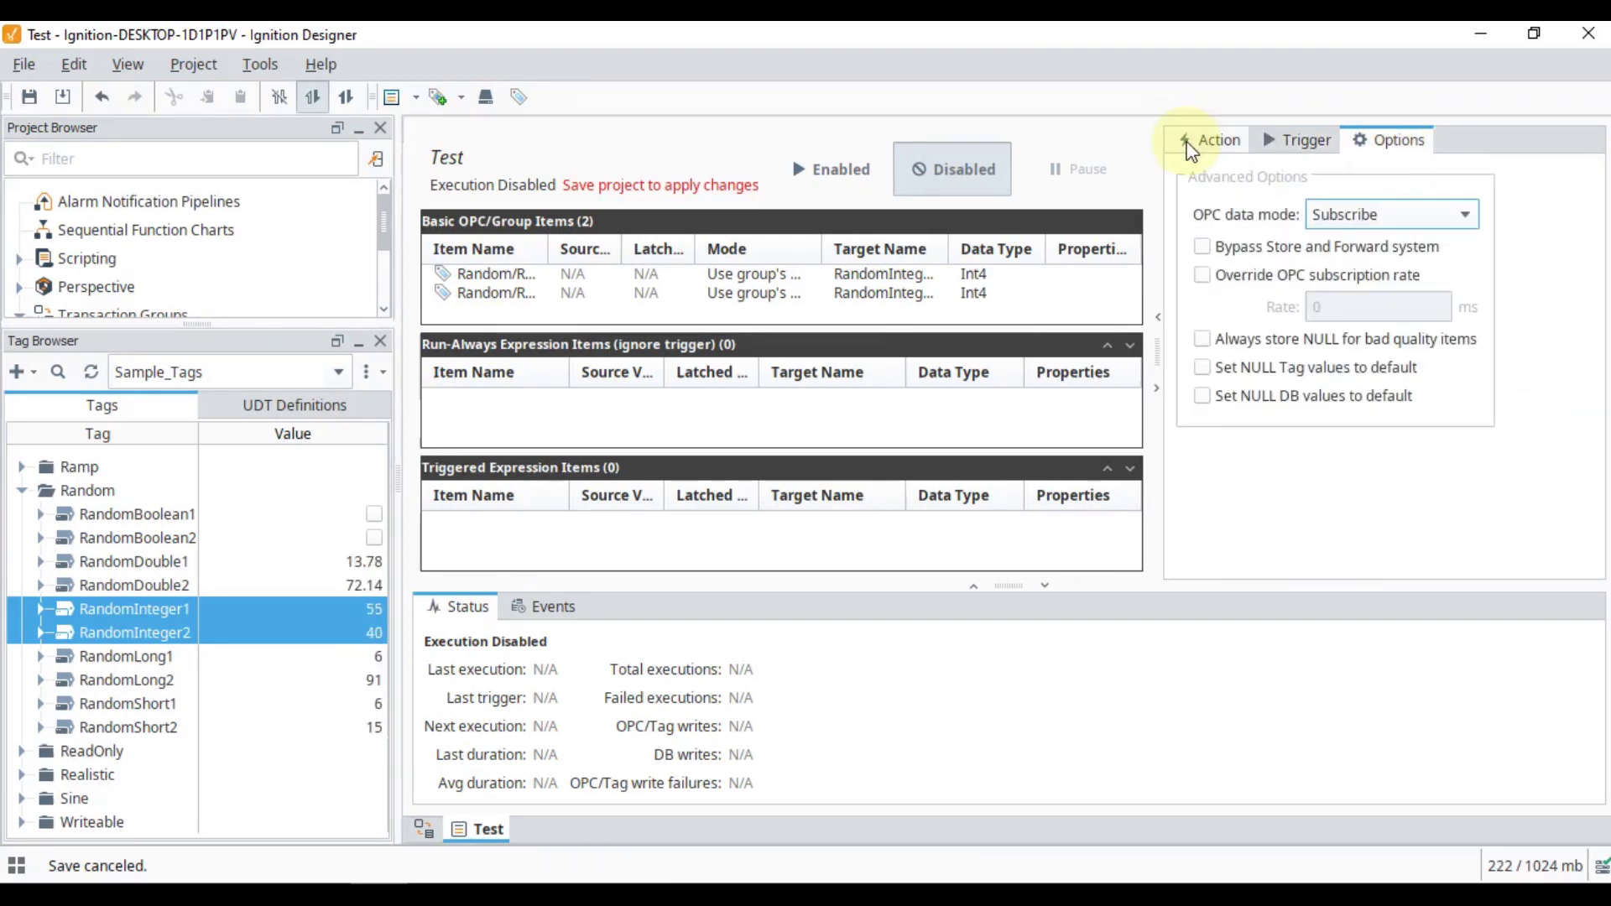
pyautogui.click(1191, 144)
pyautogui.scroll(-3, 1502, 286)
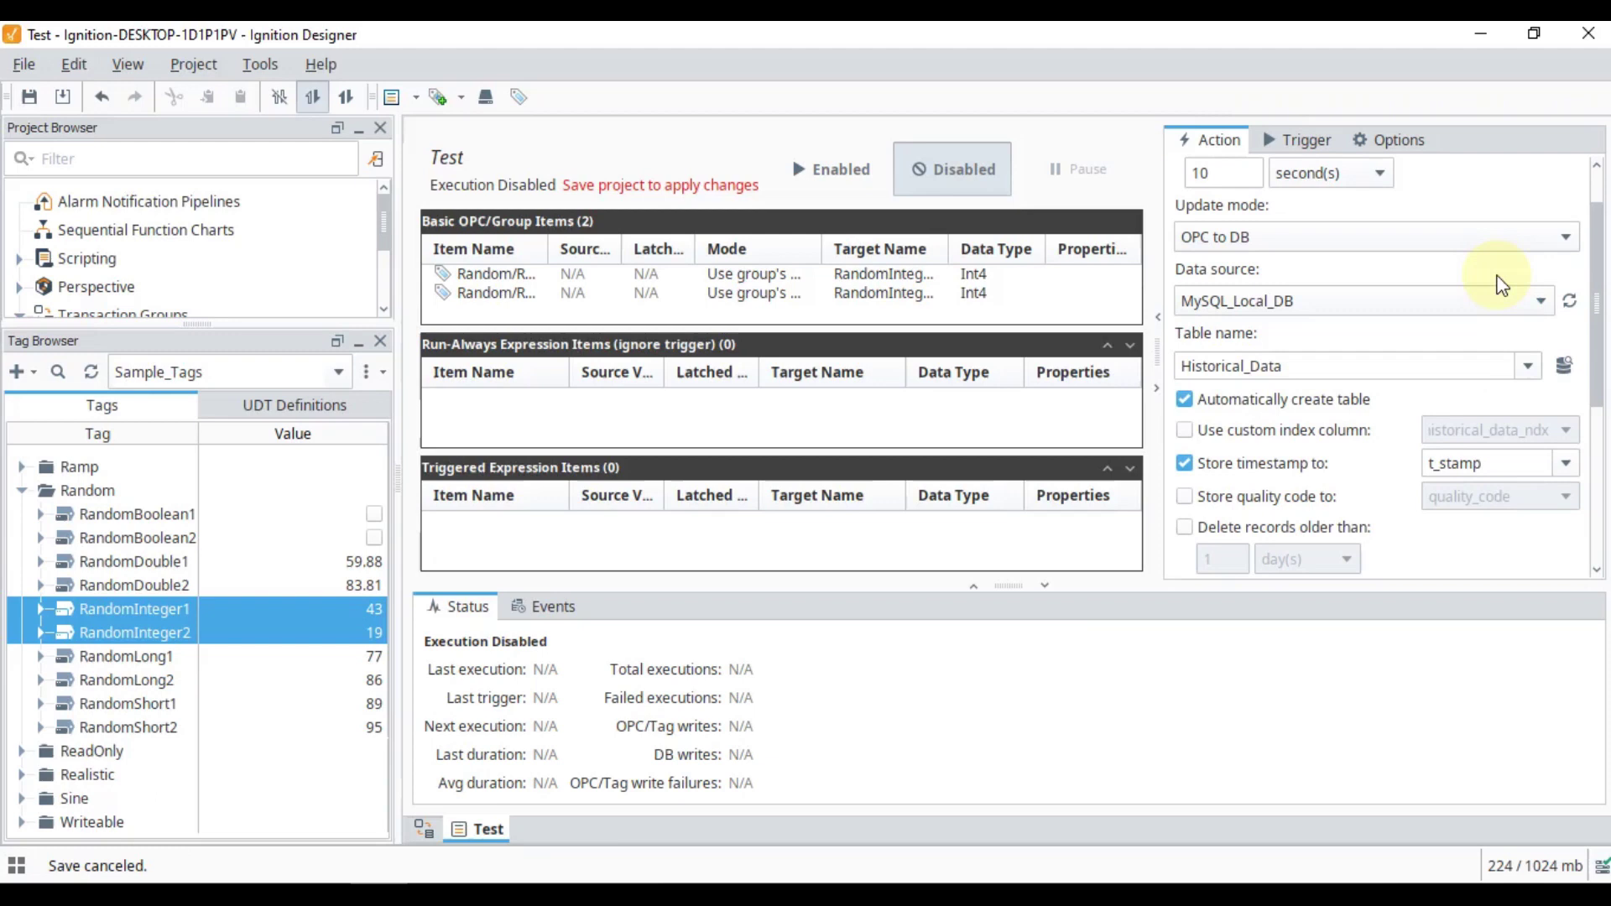
pyautogui.click(528, 616)
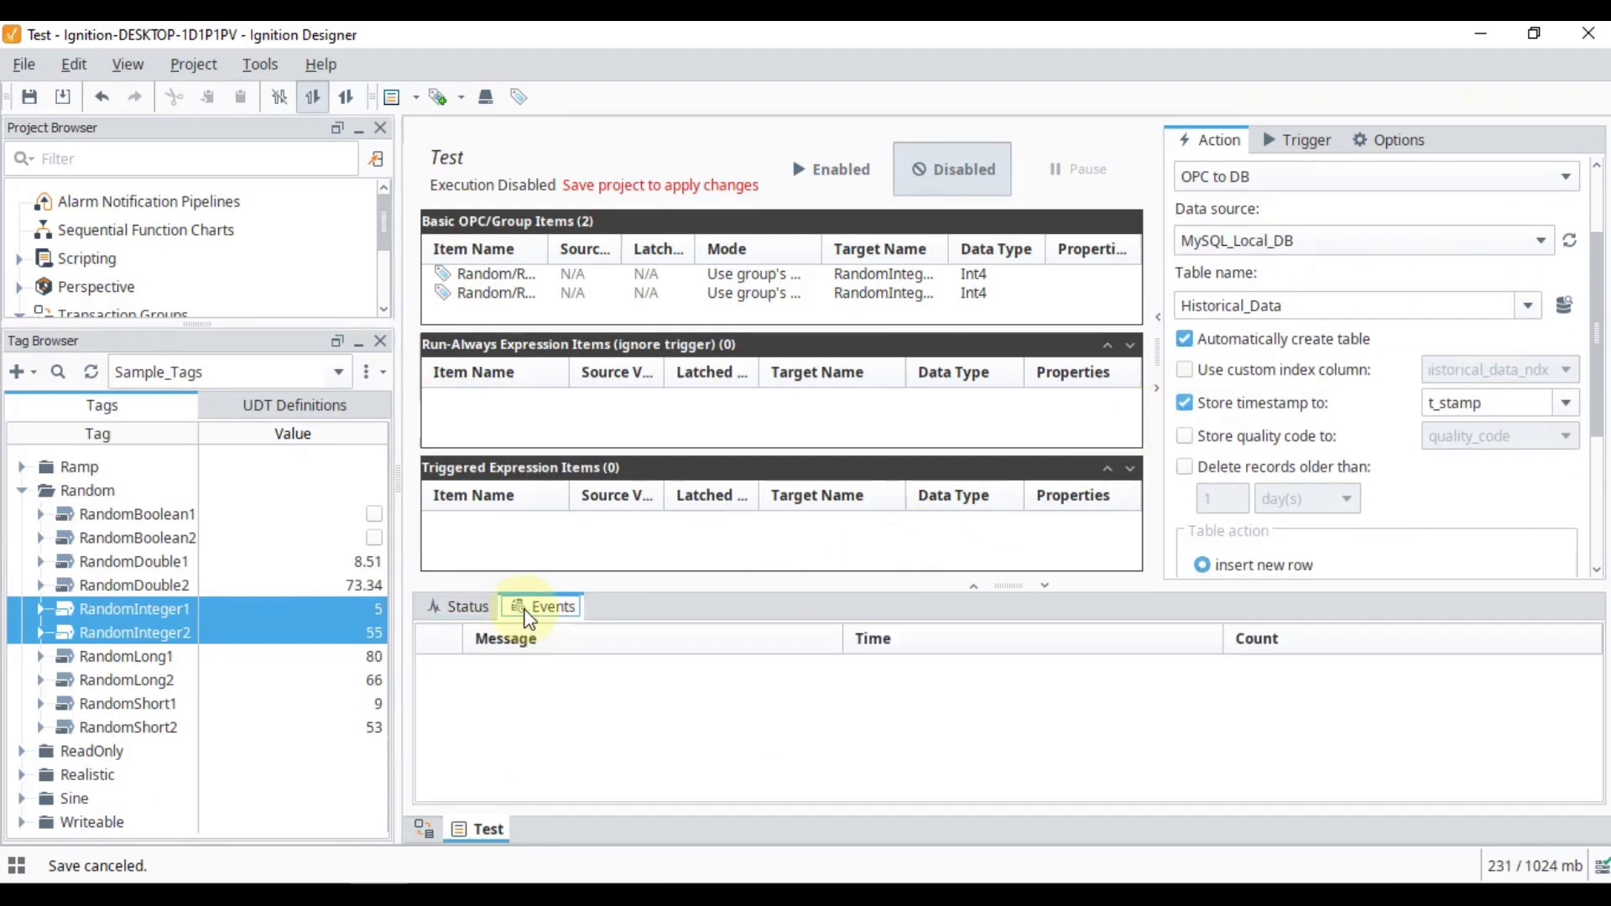
pyautogui.click(471, 615)
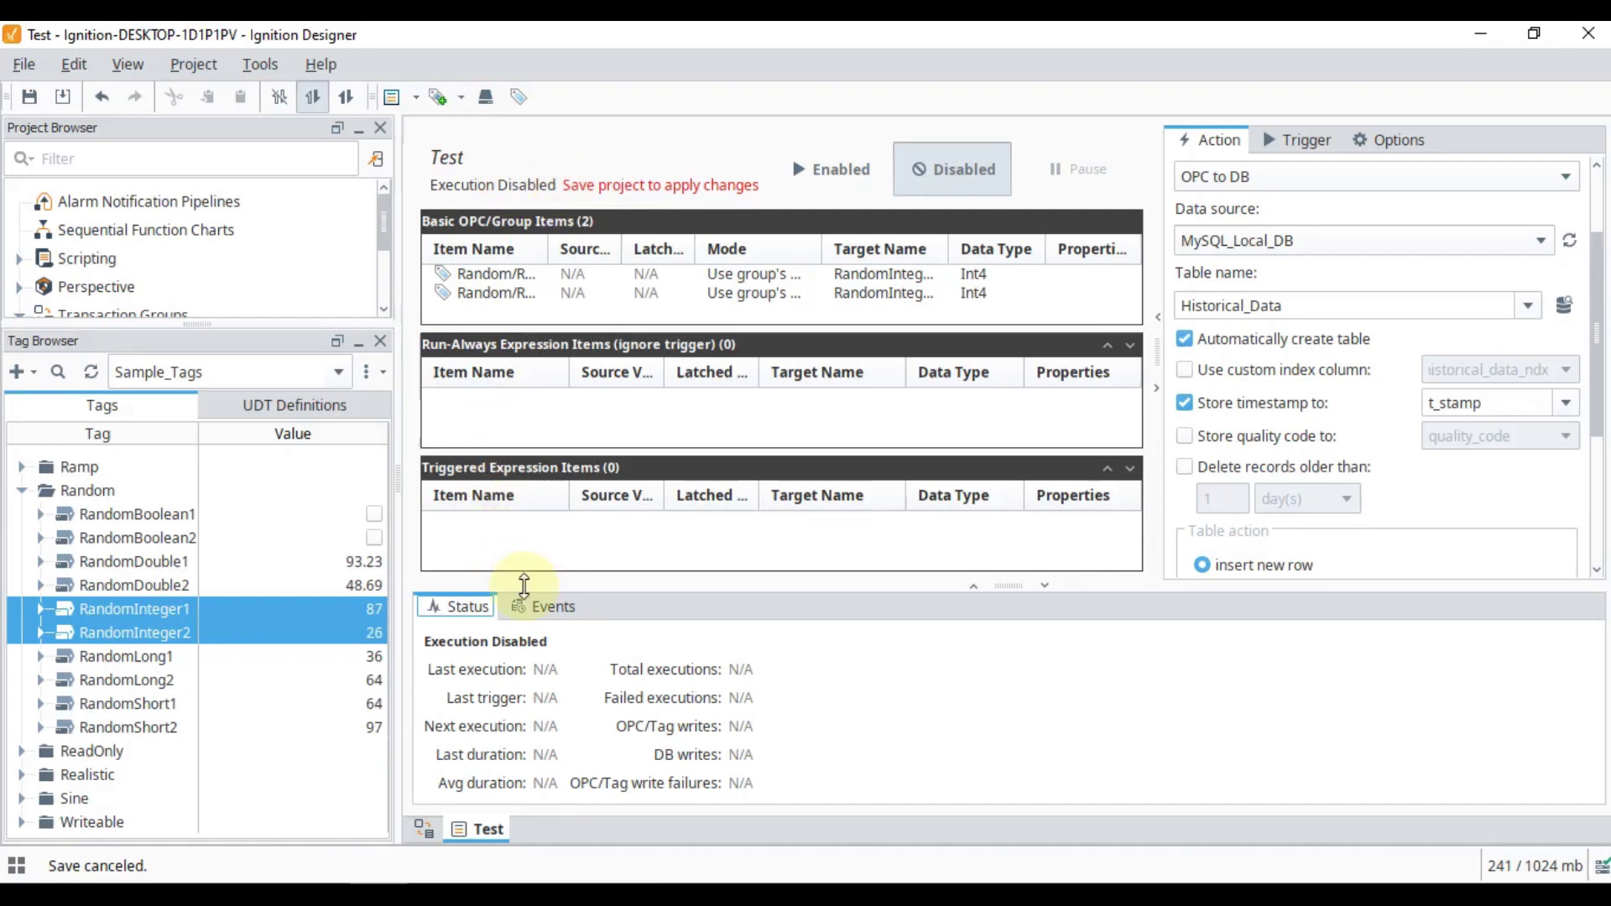
# Show the Events log and save the project with Ctrl+S to apply the changes.
pyautogui.click(537, 606)
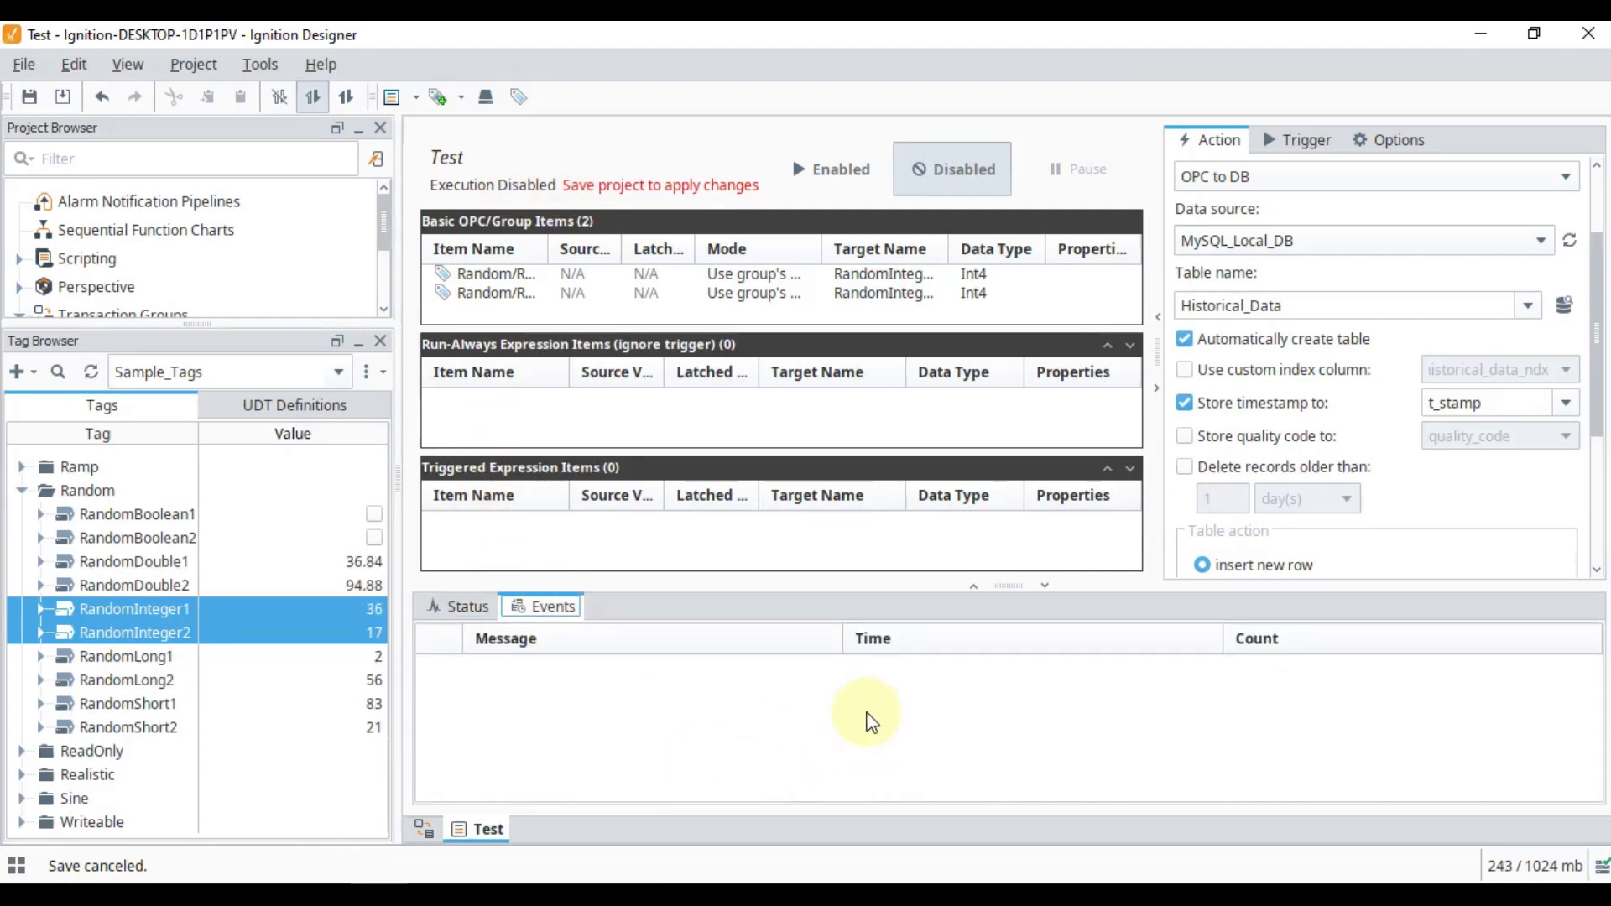
pyautogui.hotkey('ctrl', 's')
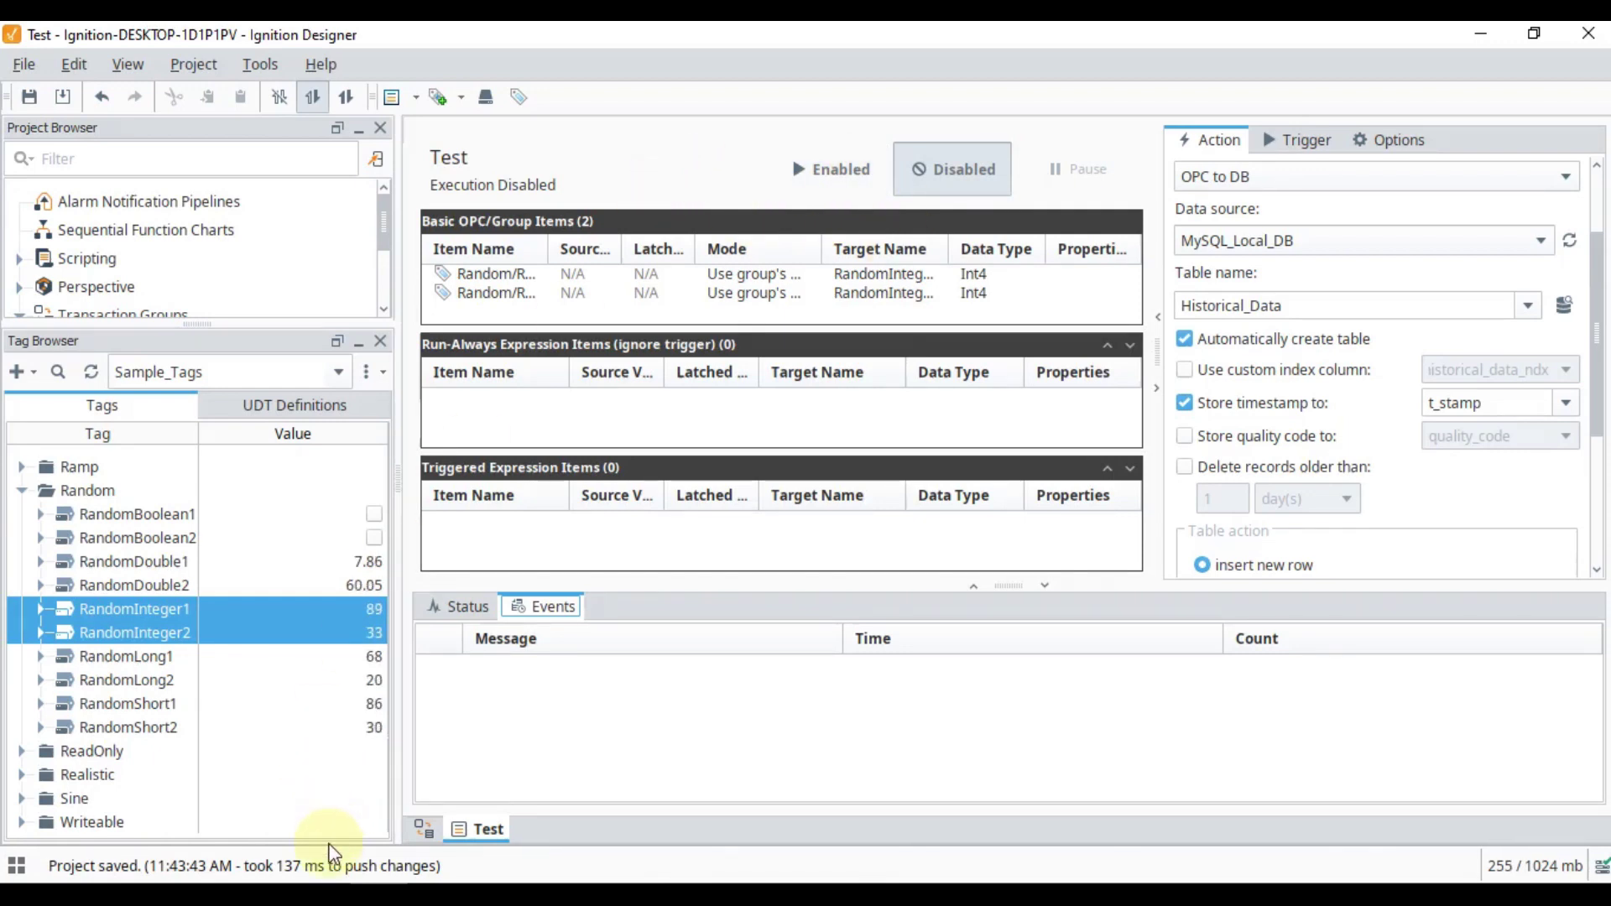
# Check the ignition_test schema's Tables in MySQL Workbench, then minimize Workbench.
pyautogui.click(319, 797)
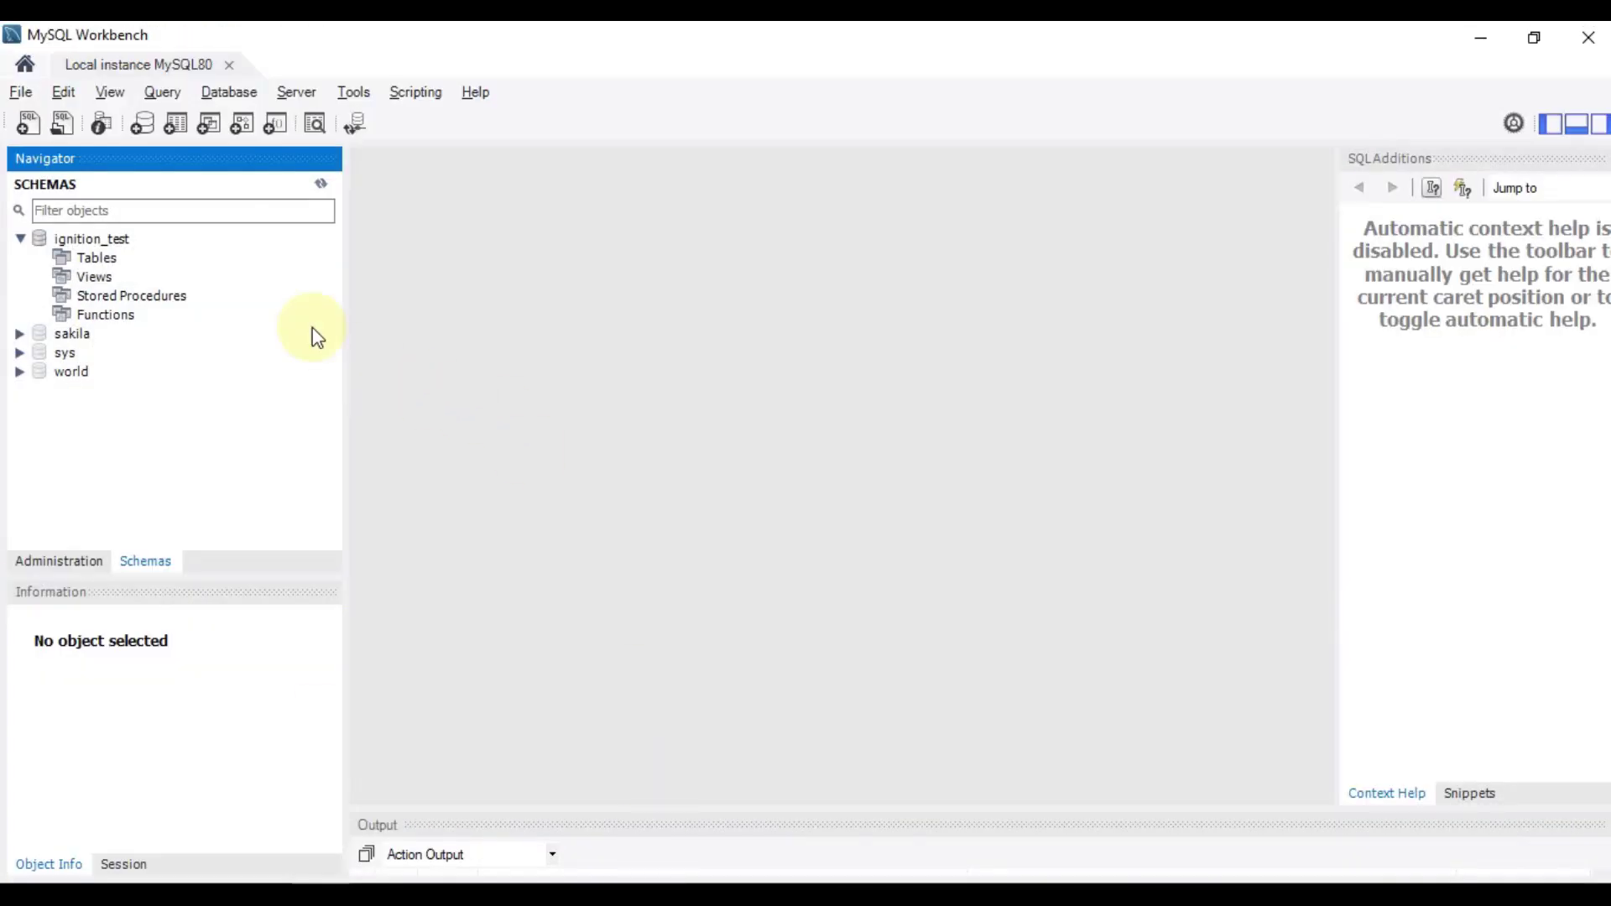
pyautogui.click(79, 258)
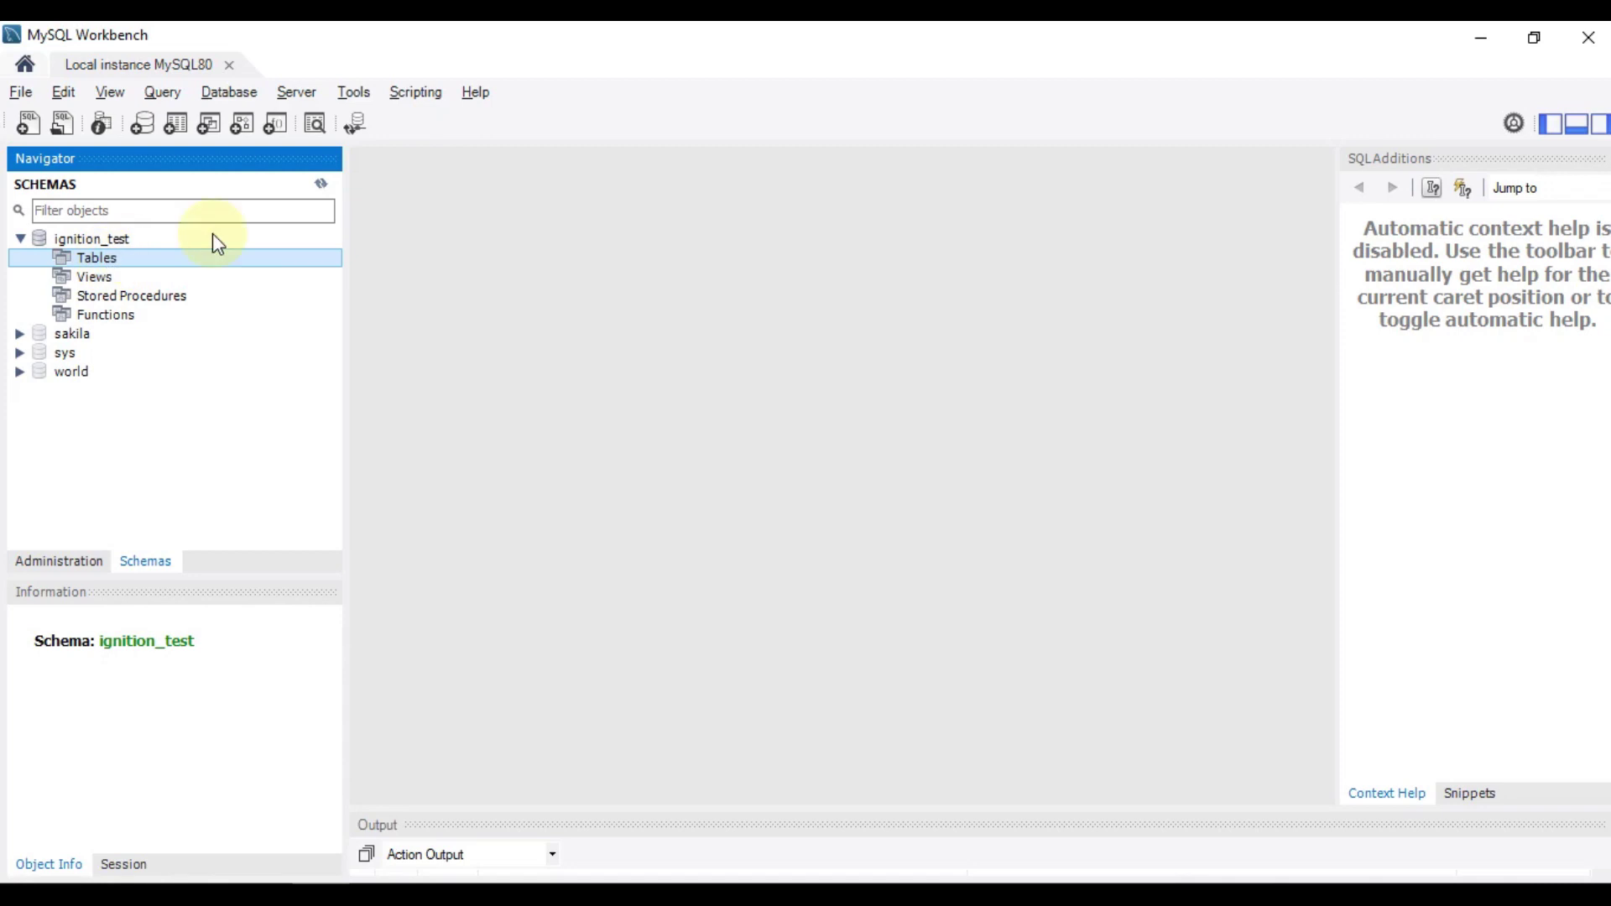
pyautogui.click(322, 186)
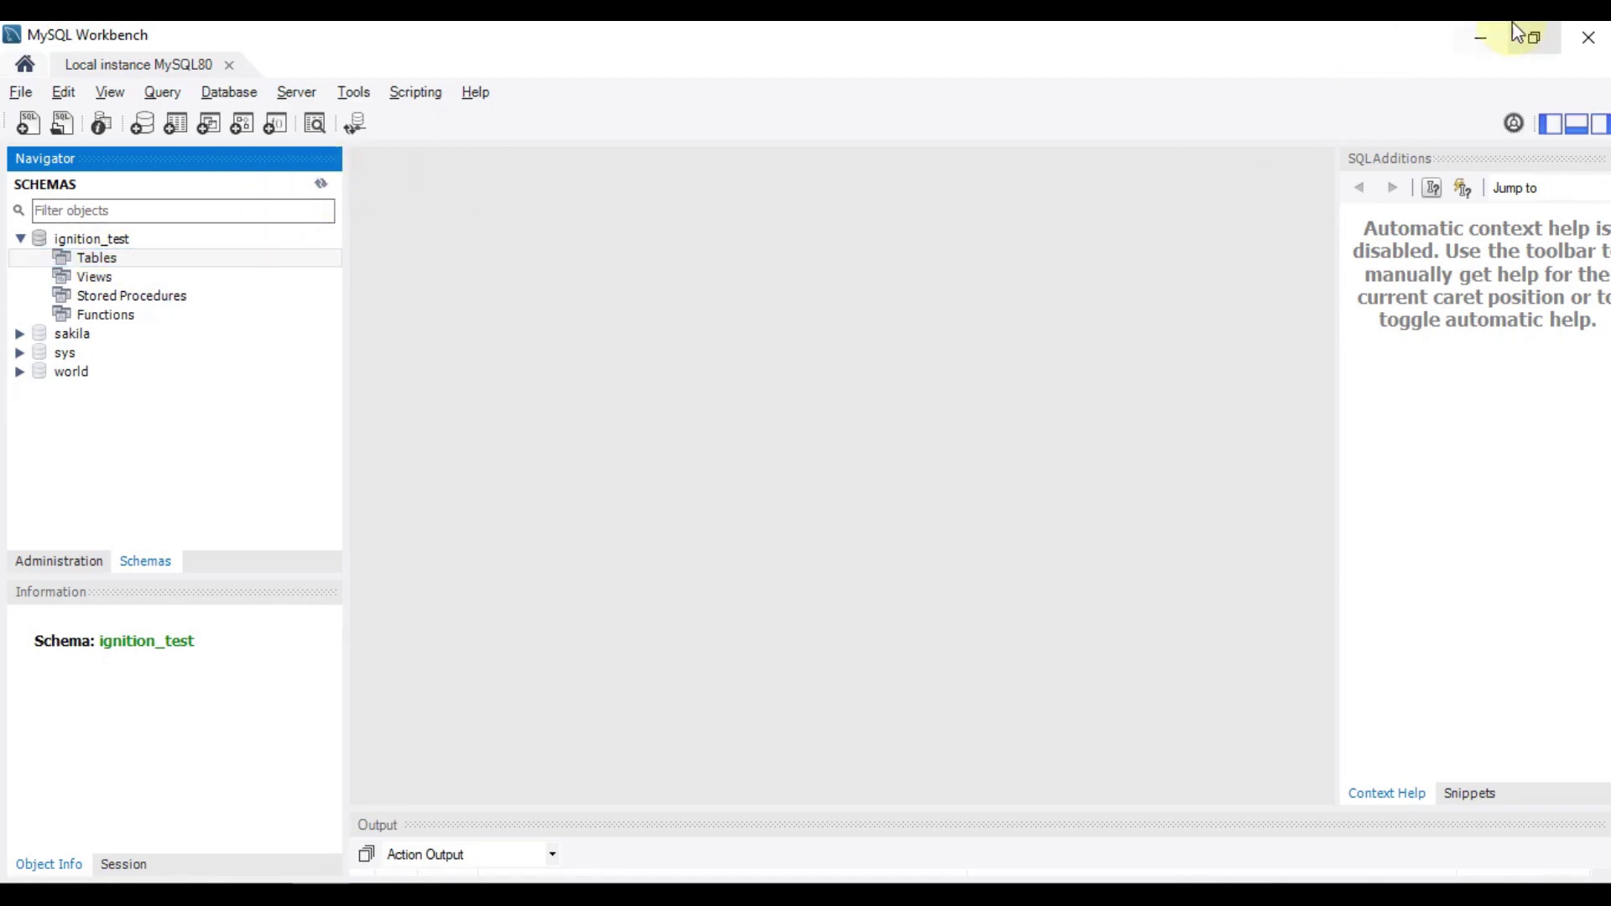
pyautogui.click(1480, 39)
# Enable the Test group, save, and confirm on Status that it runs with 0 failures.
pyautogui.click(868, 168)
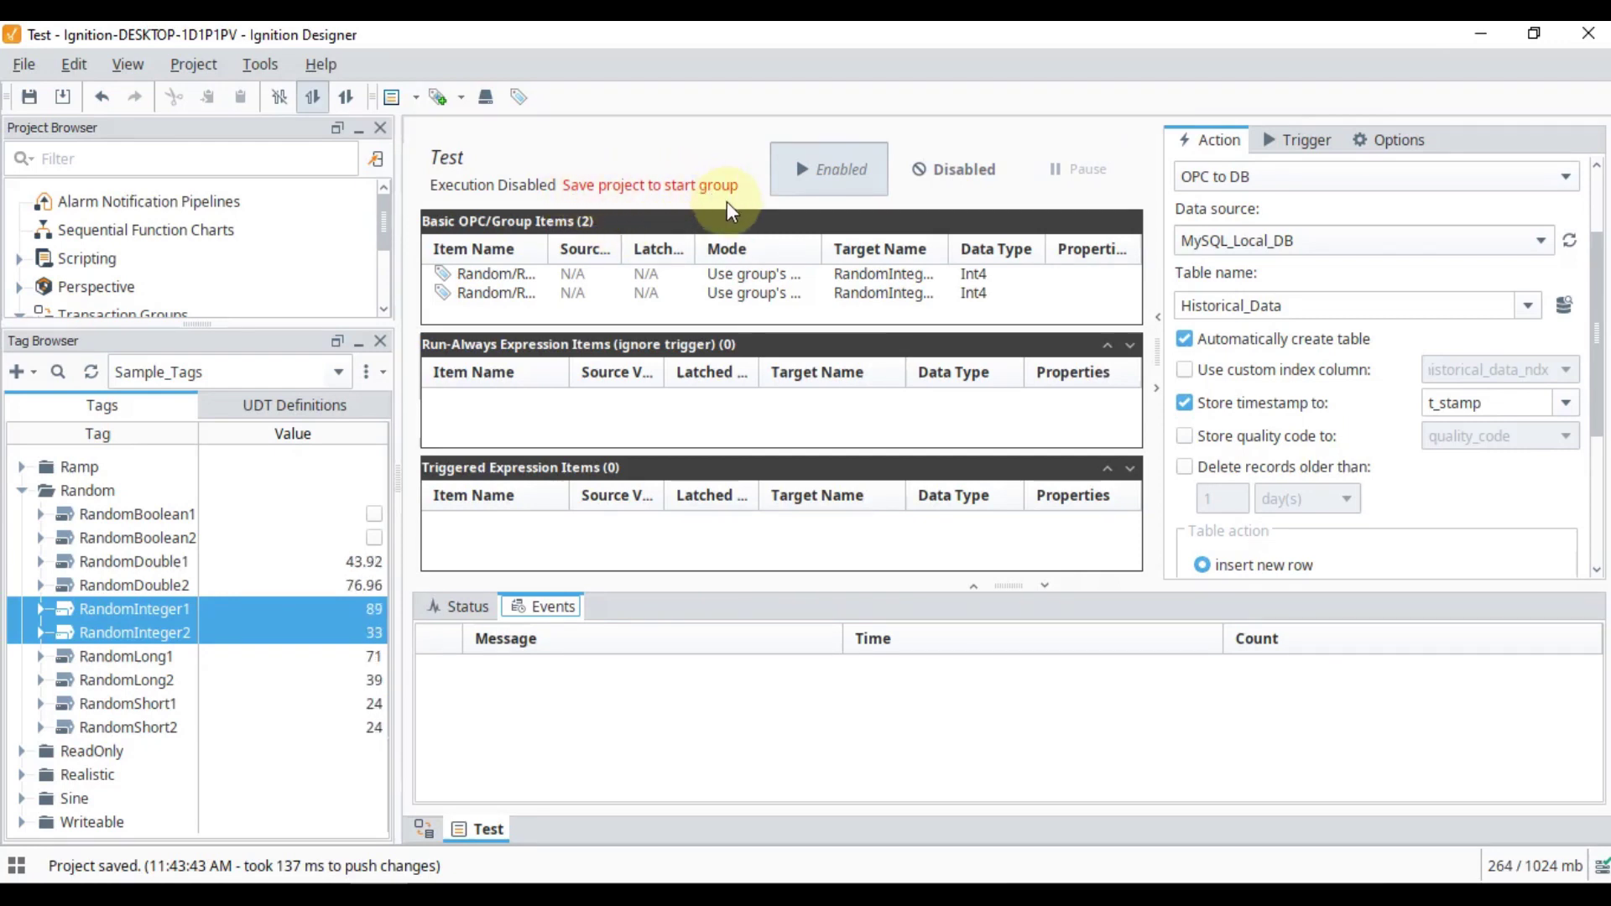
pyautogui.hotkey('ctrl', 's')
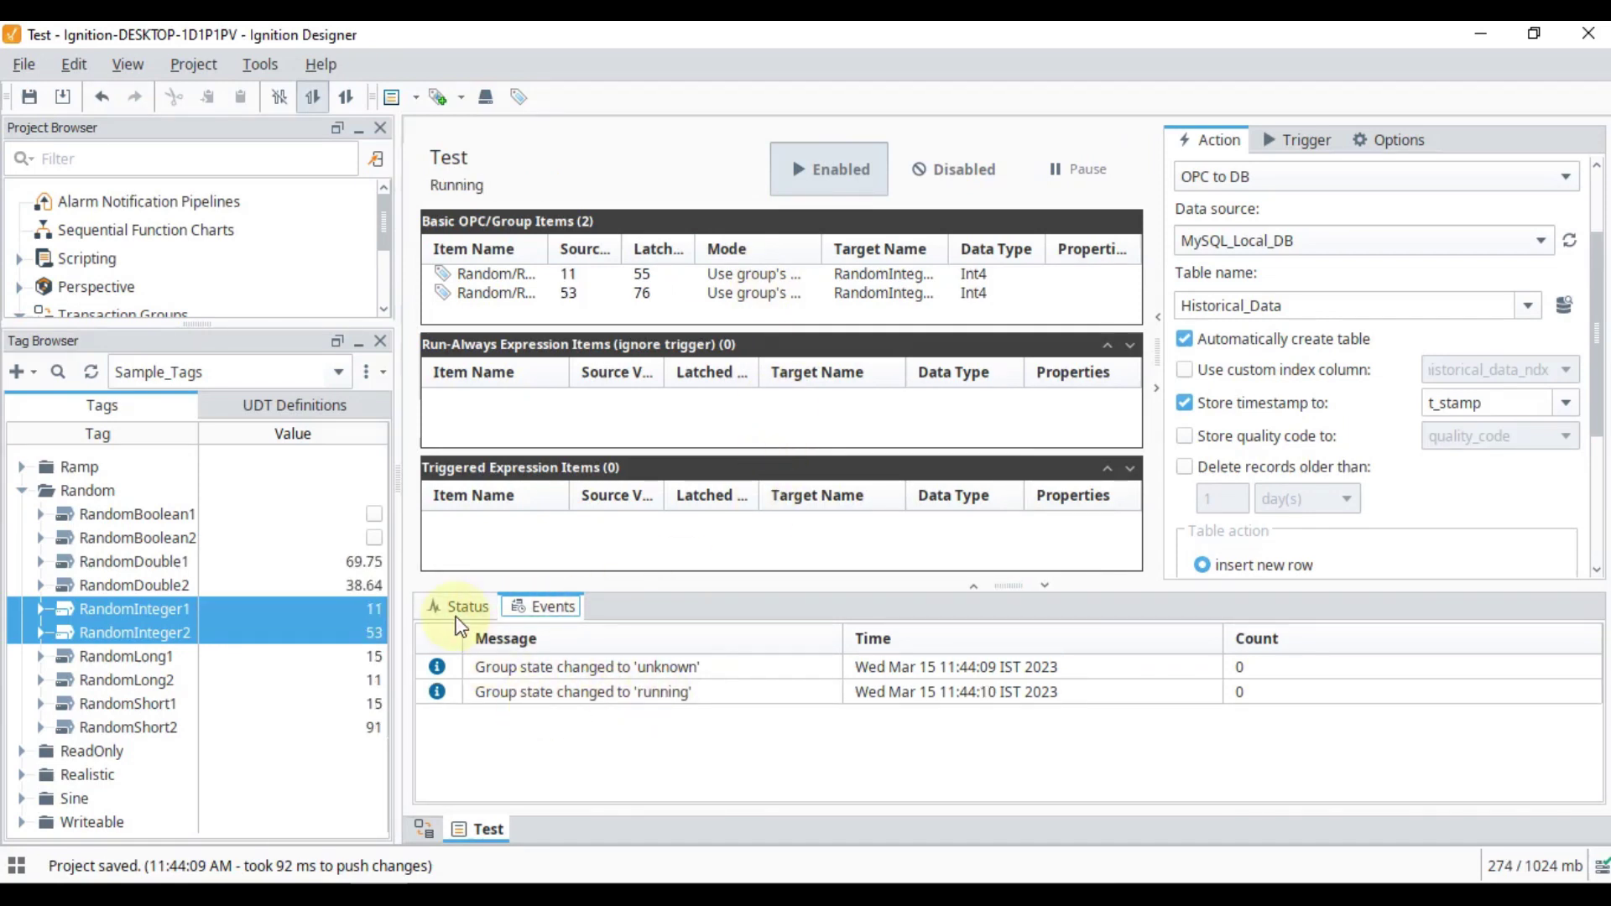
pyautogui.click(458, 605)
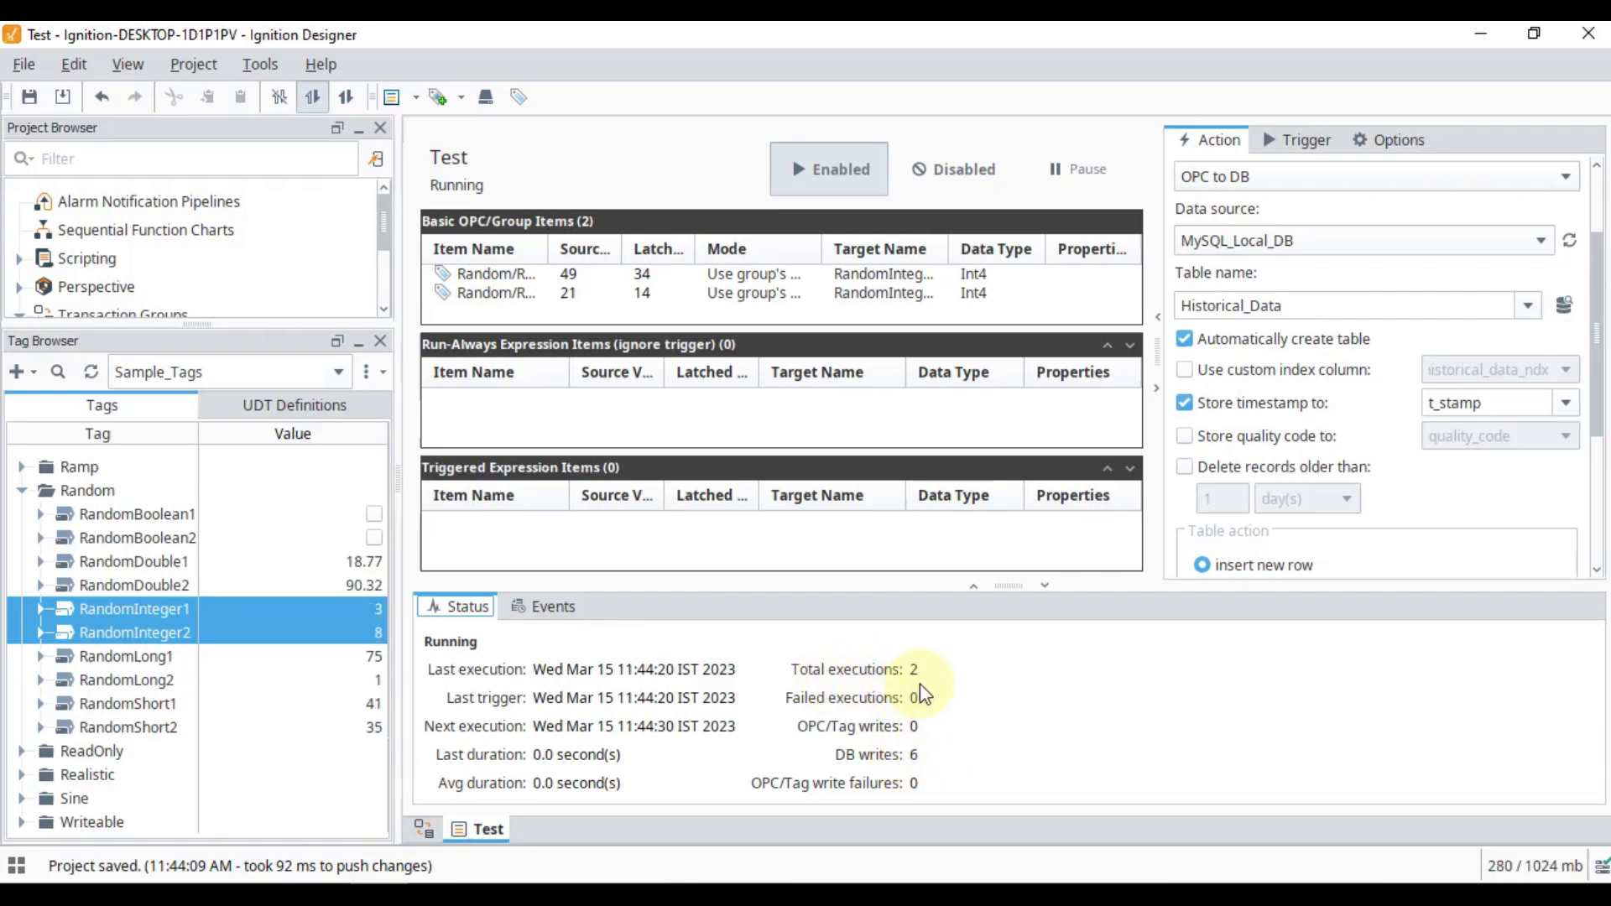
pyautogui.scroll(1, 1601, 307)
pyautogui.scroll(4, 1601, 306)
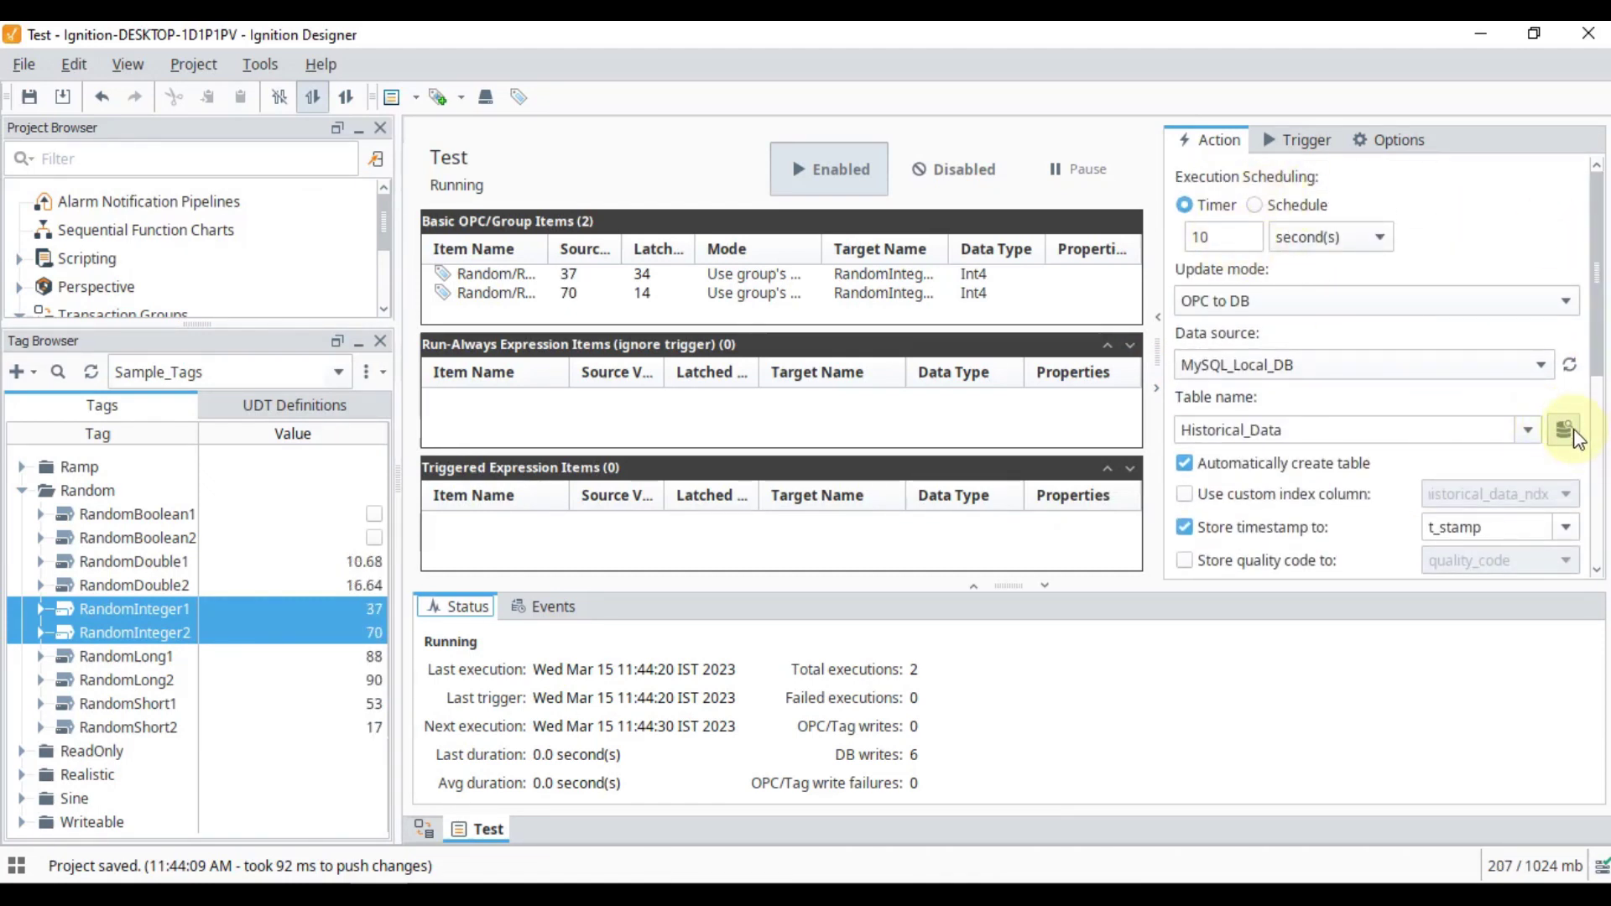
# Browse Historical_Data rows in a floating Database Query Browser with Auto Refresh turned on.
pyautogui.click(1565, 430)
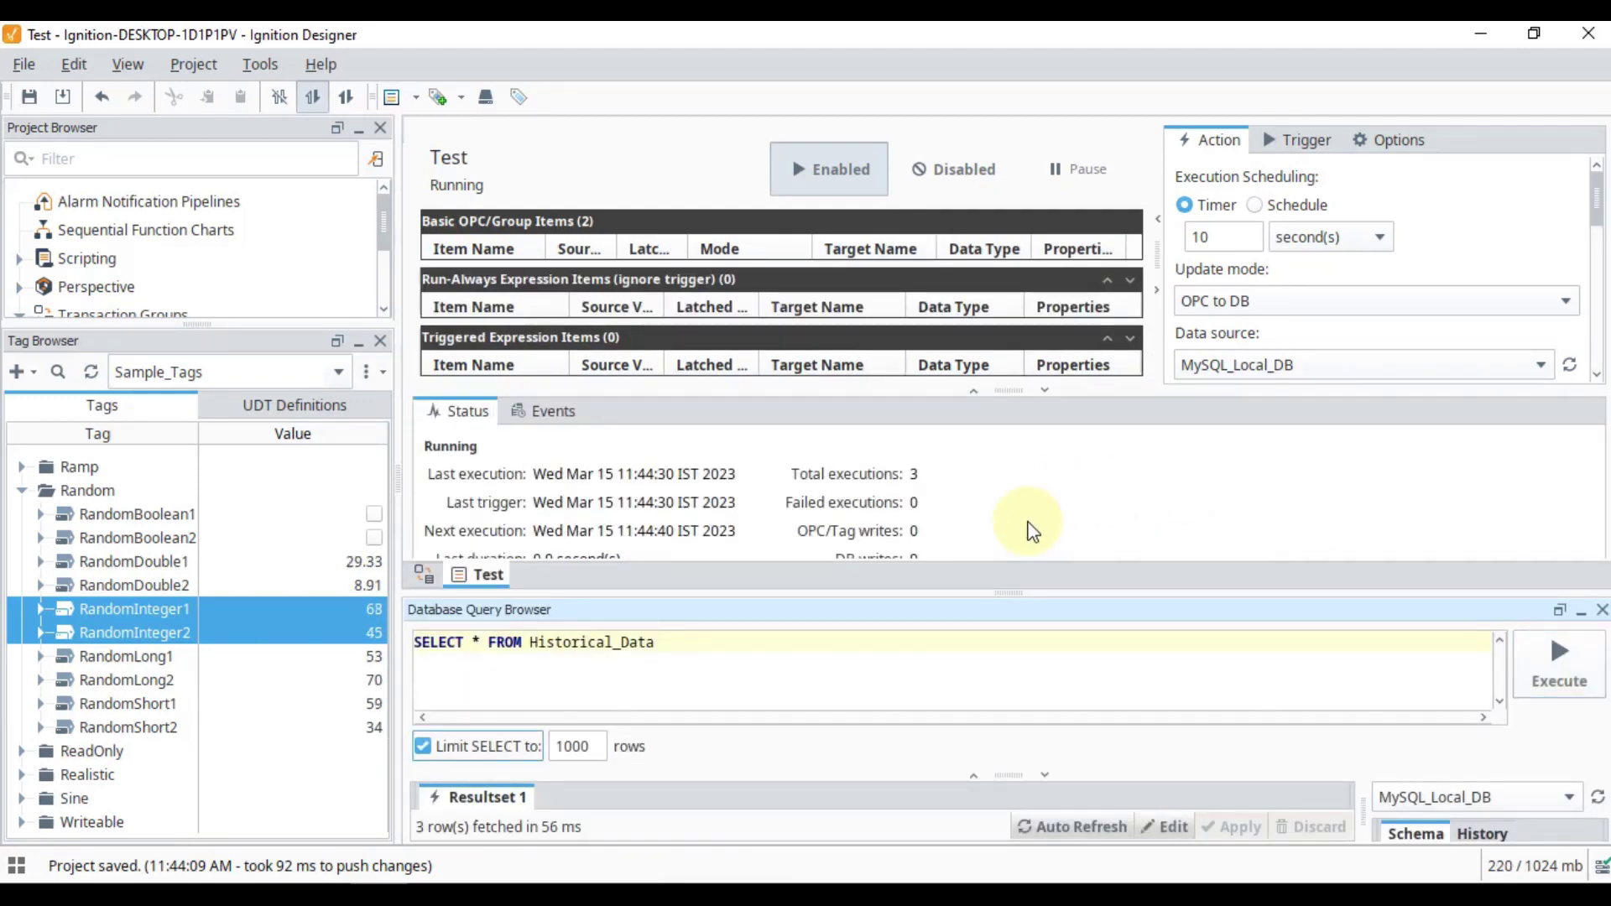
pyautogui.moveTo(1411, 605); pyautogui.dragTo(1085, 381)
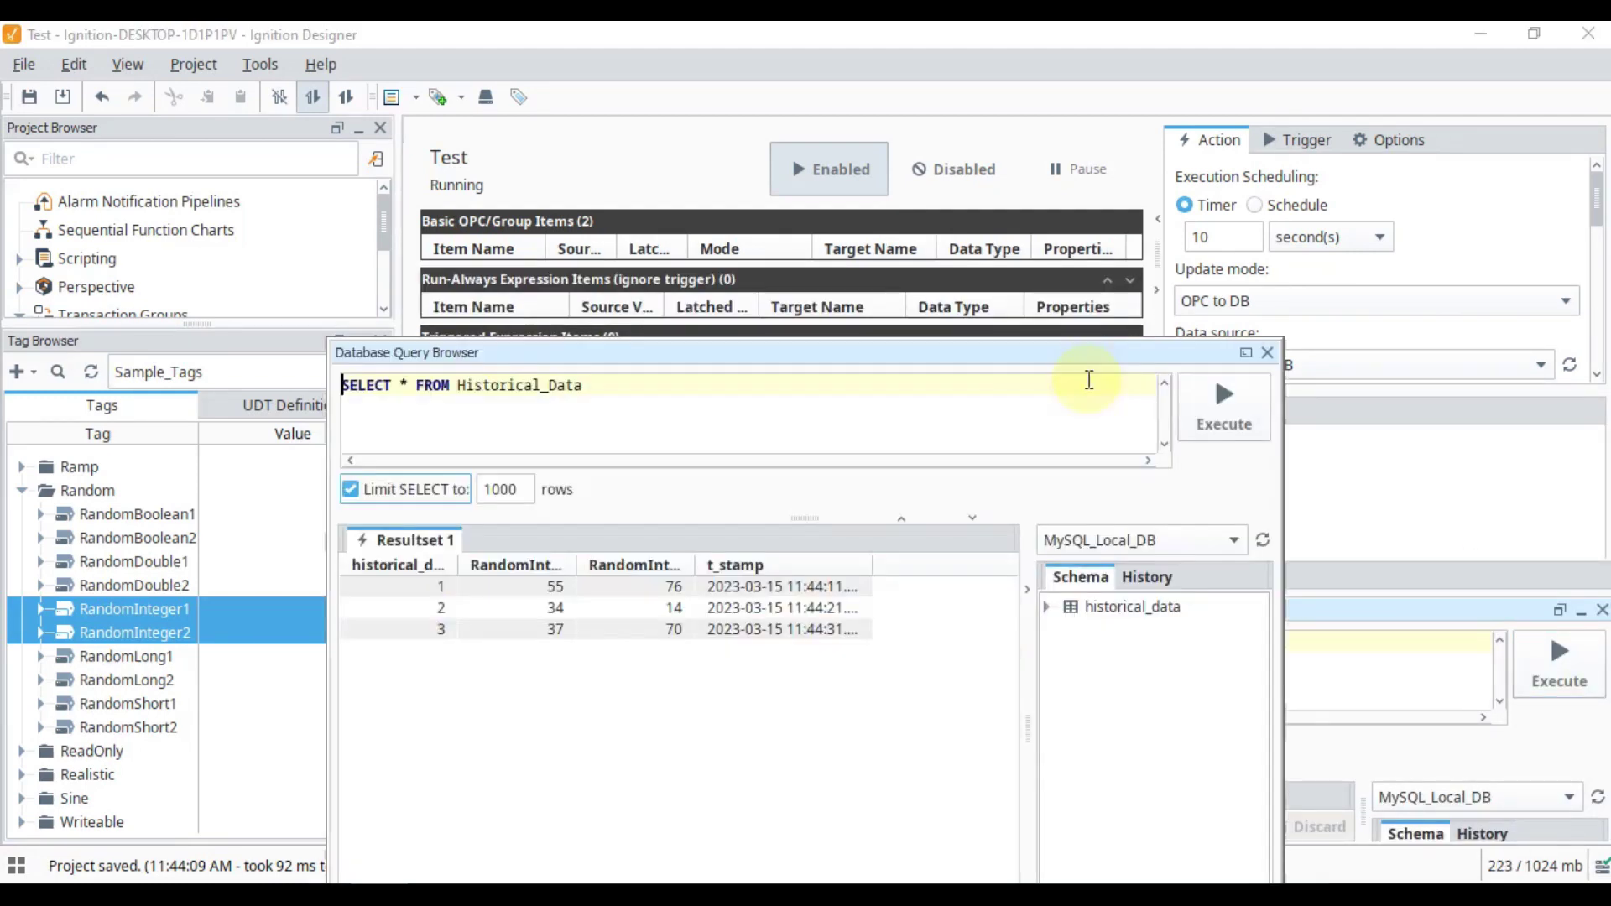
pyautogui.moveTo(926, 362); pyautogui.dragTo(1061, 172)
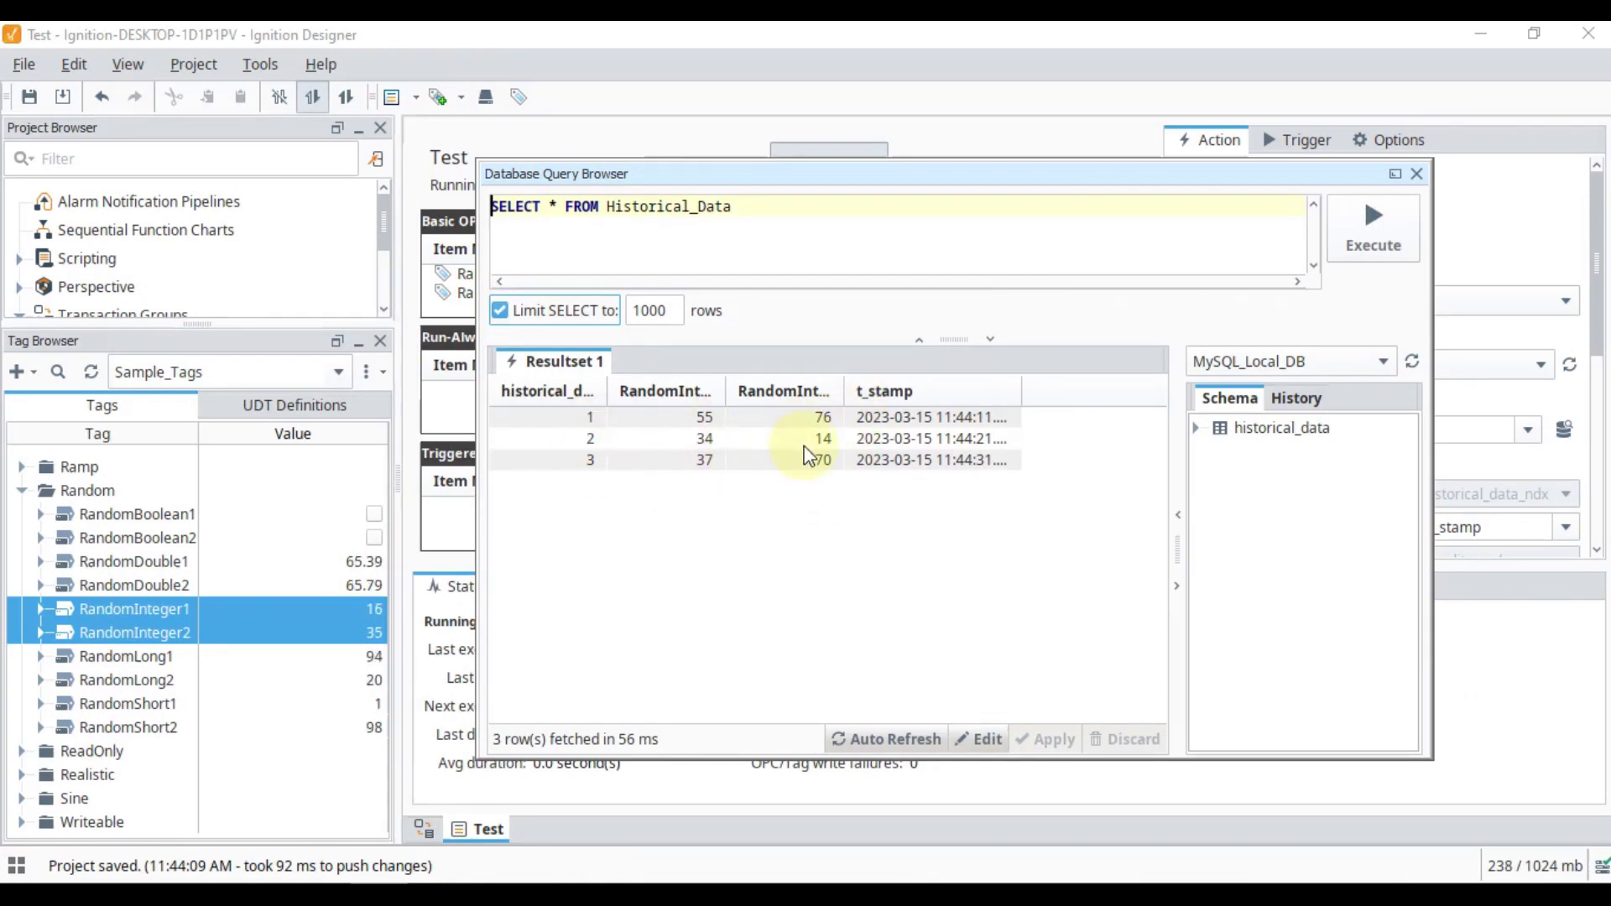
pyautogui.click(881, 739)
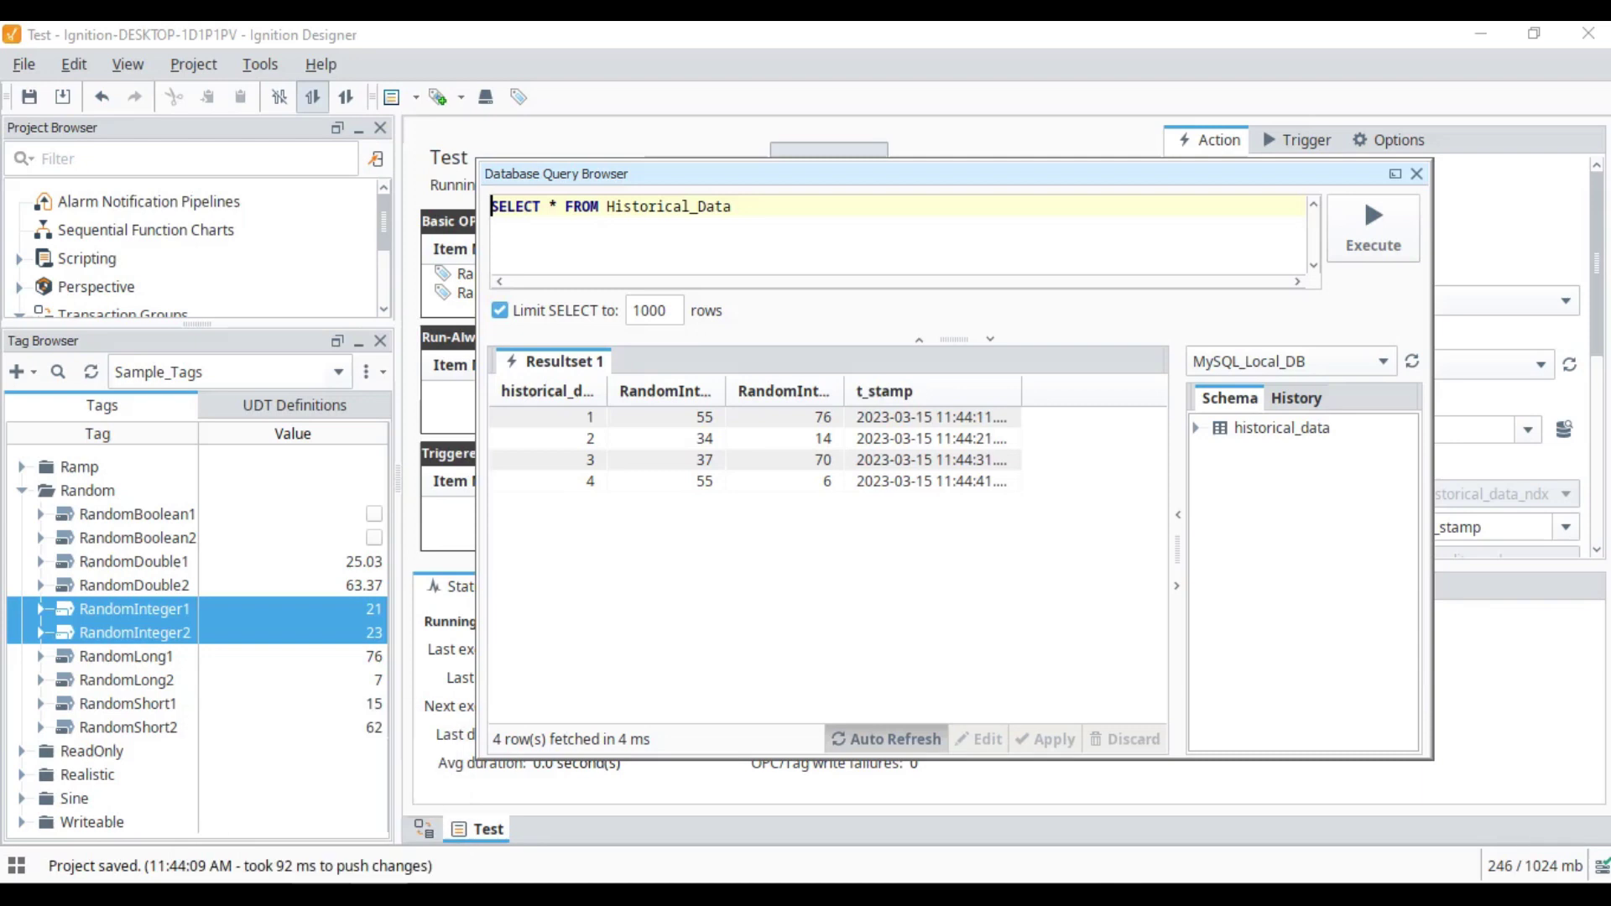
pyautogui.click(386, 881)
# Refresh schemas and run Select Rows - Limit 200 on historical_data in MySQL Workbench.
pyautogui.click(320, 183)
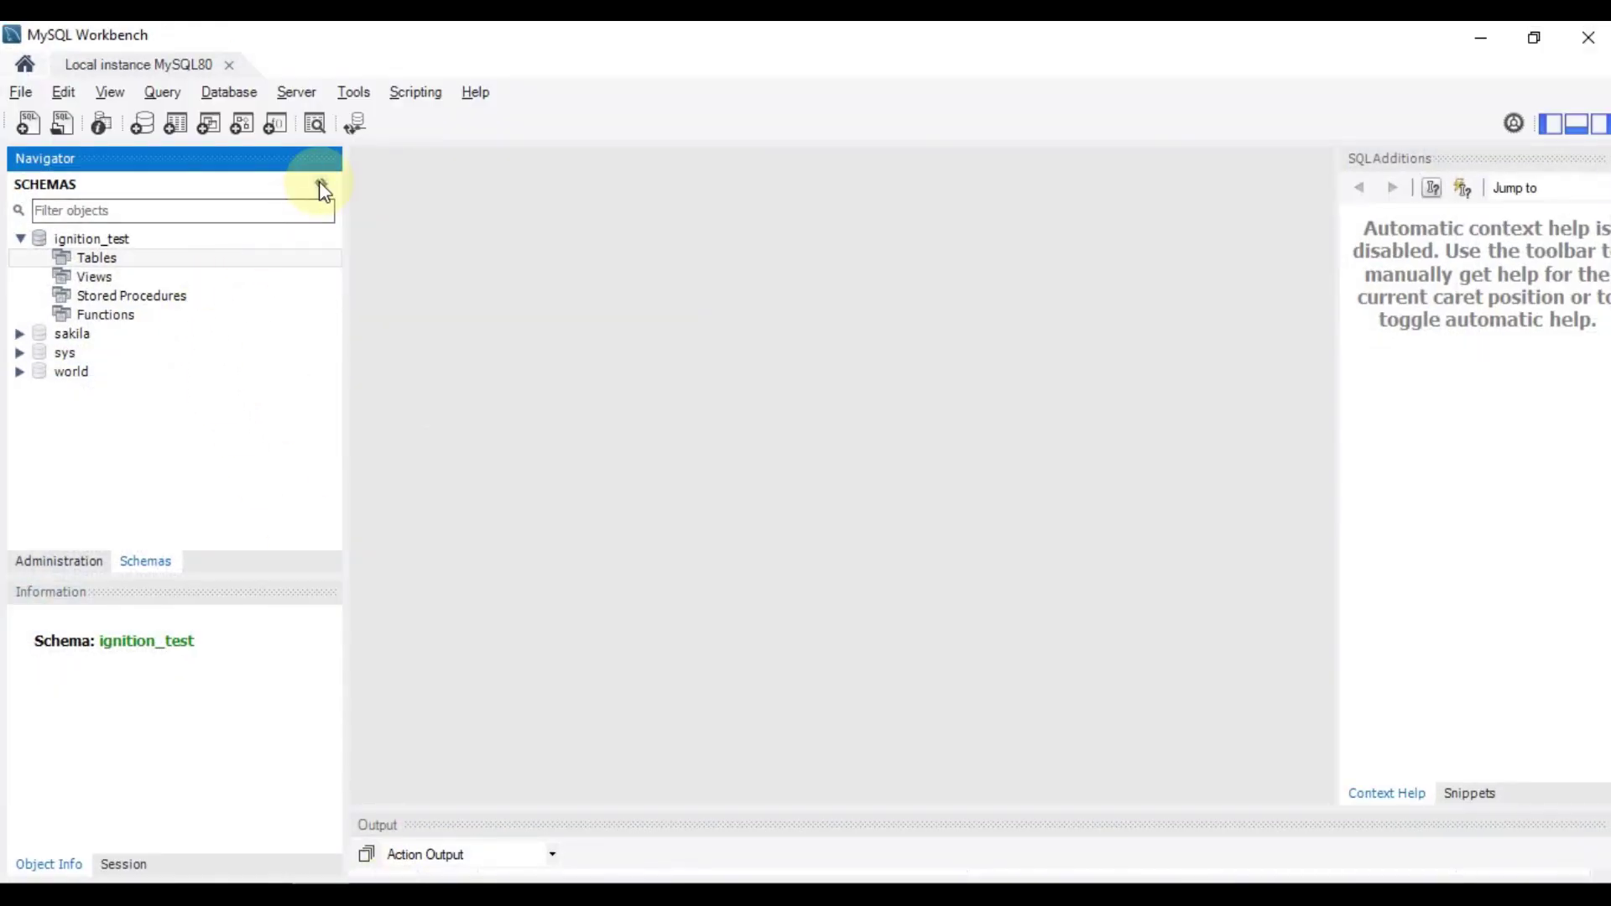
pyautogui.click(155, 279)
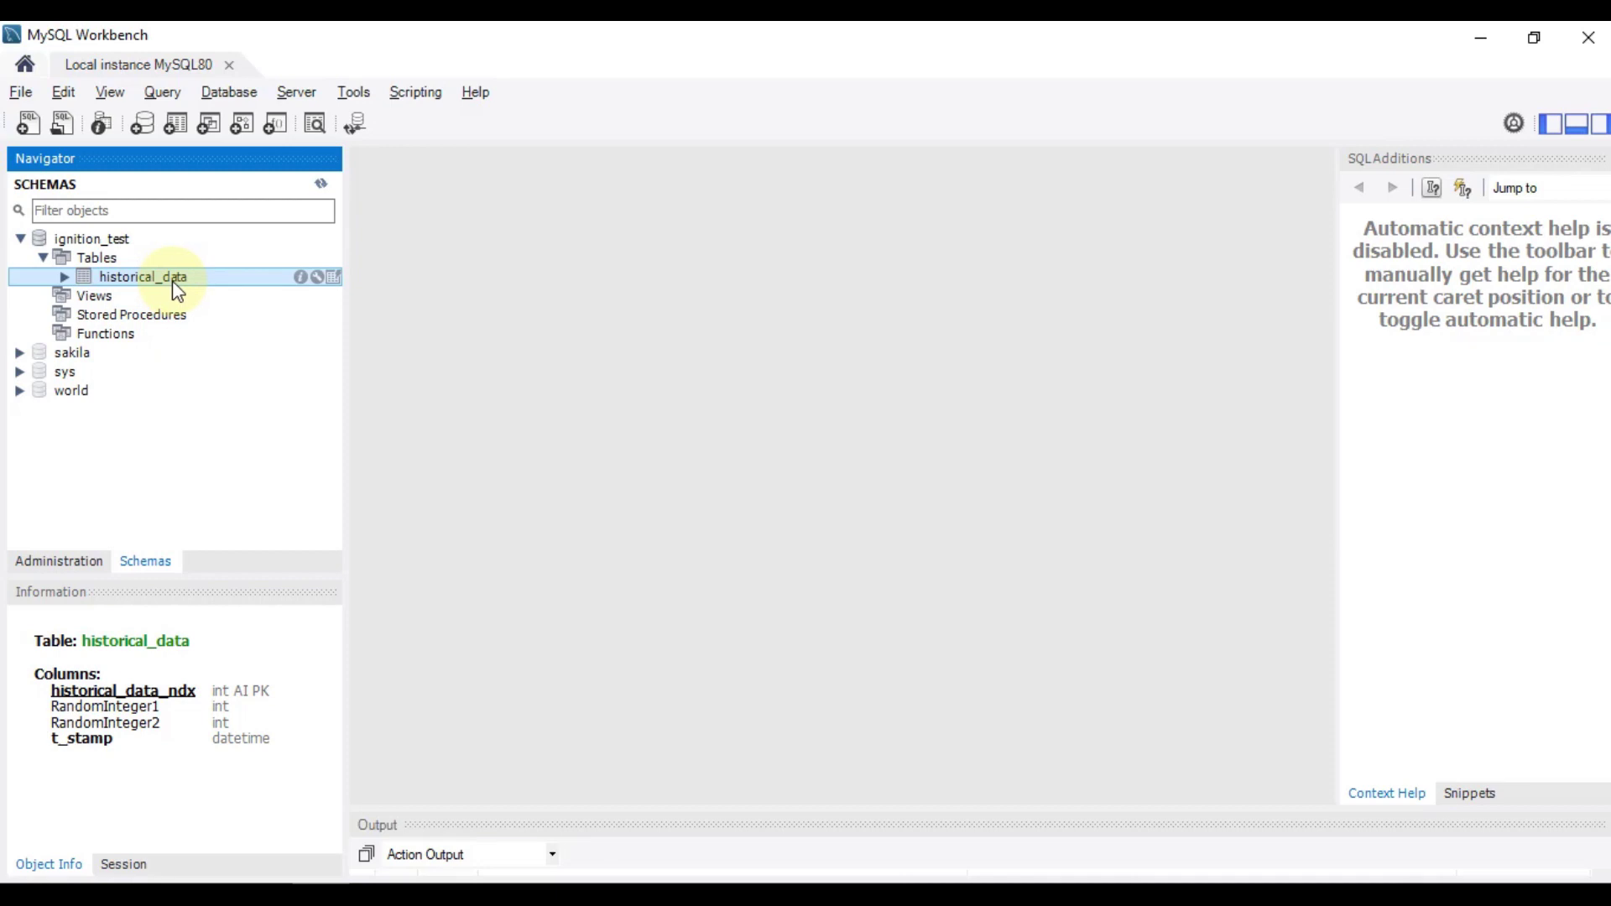
pyautogui.rightClick(174, 282)
pyautogui.click(346, 300)
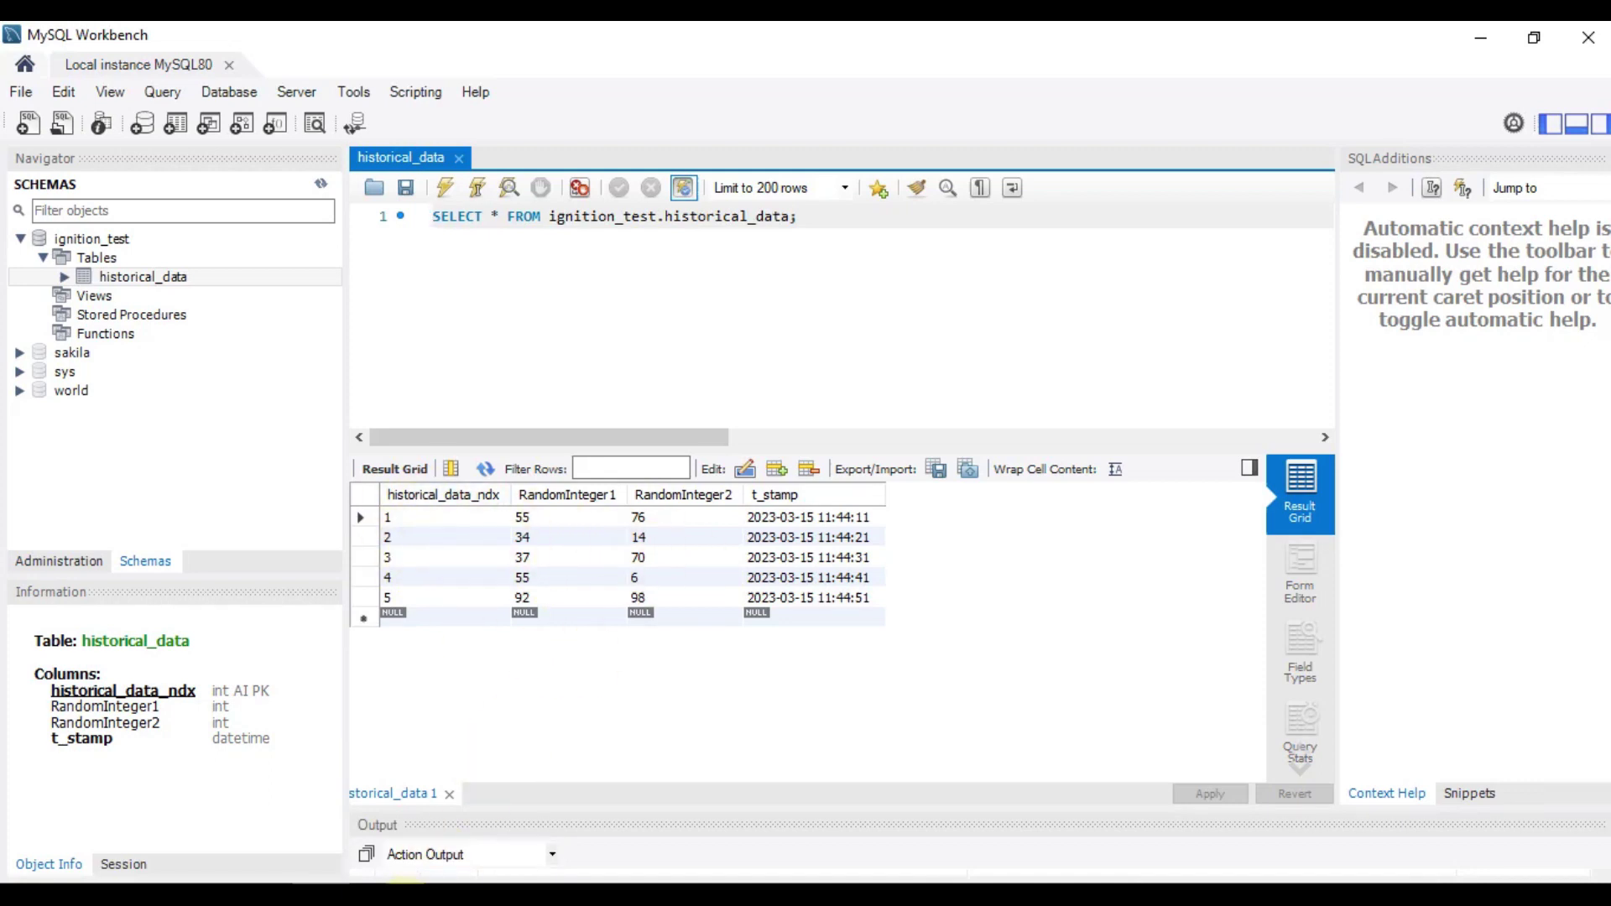
pyautogui.click(1480, 38)
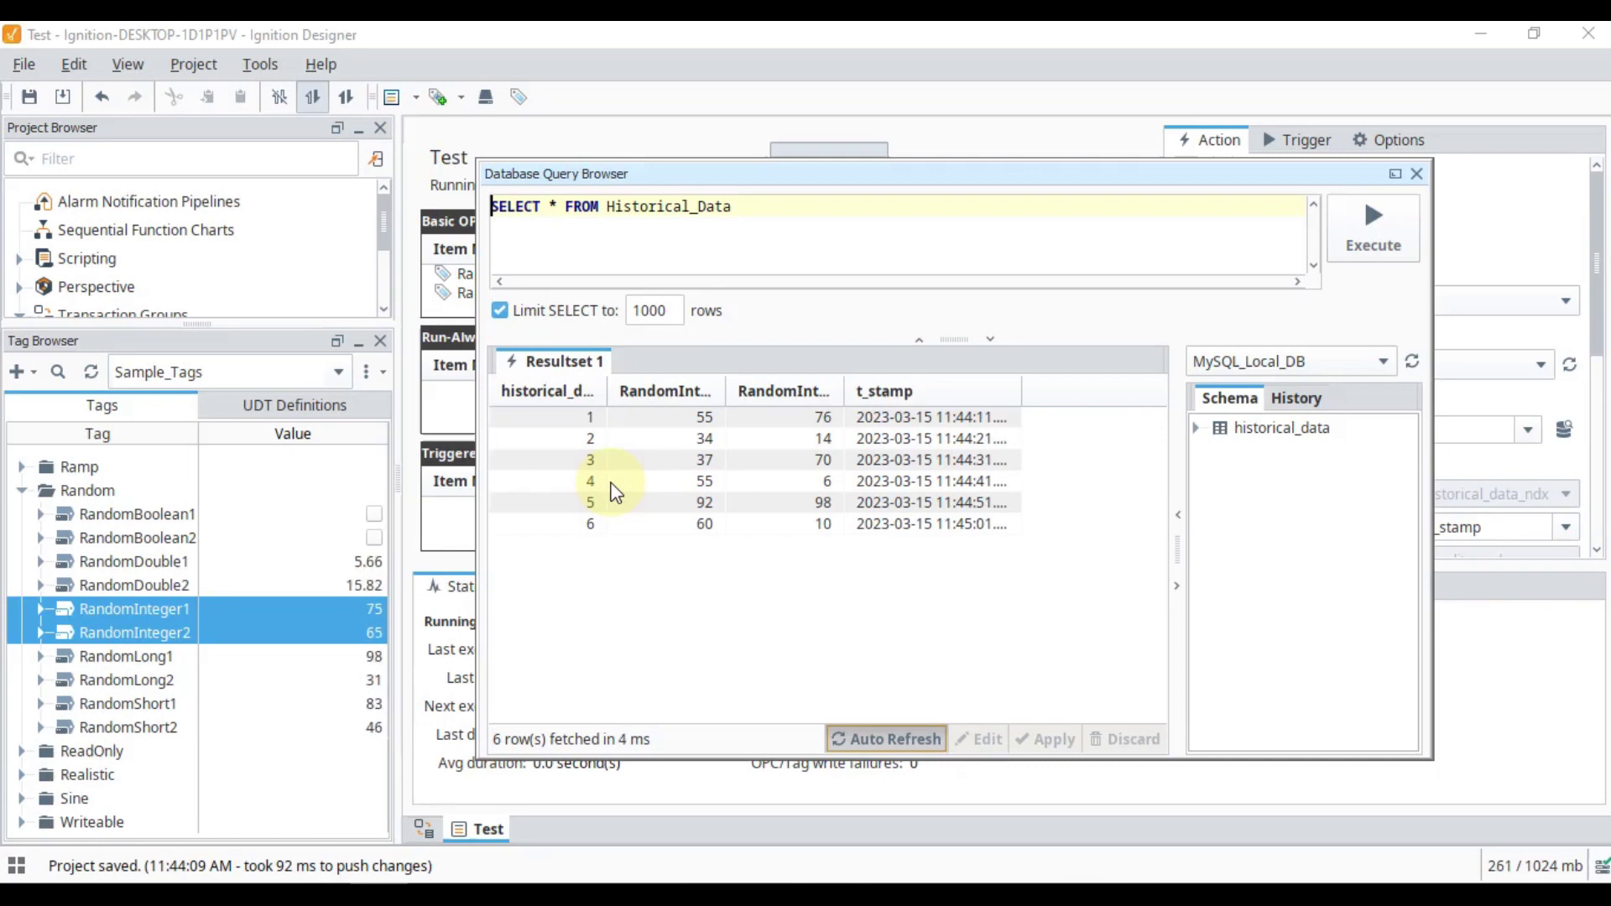
# Expand historical_data's four columns in the query browser, then close the browser.
pyautogui.click(1198, 429)
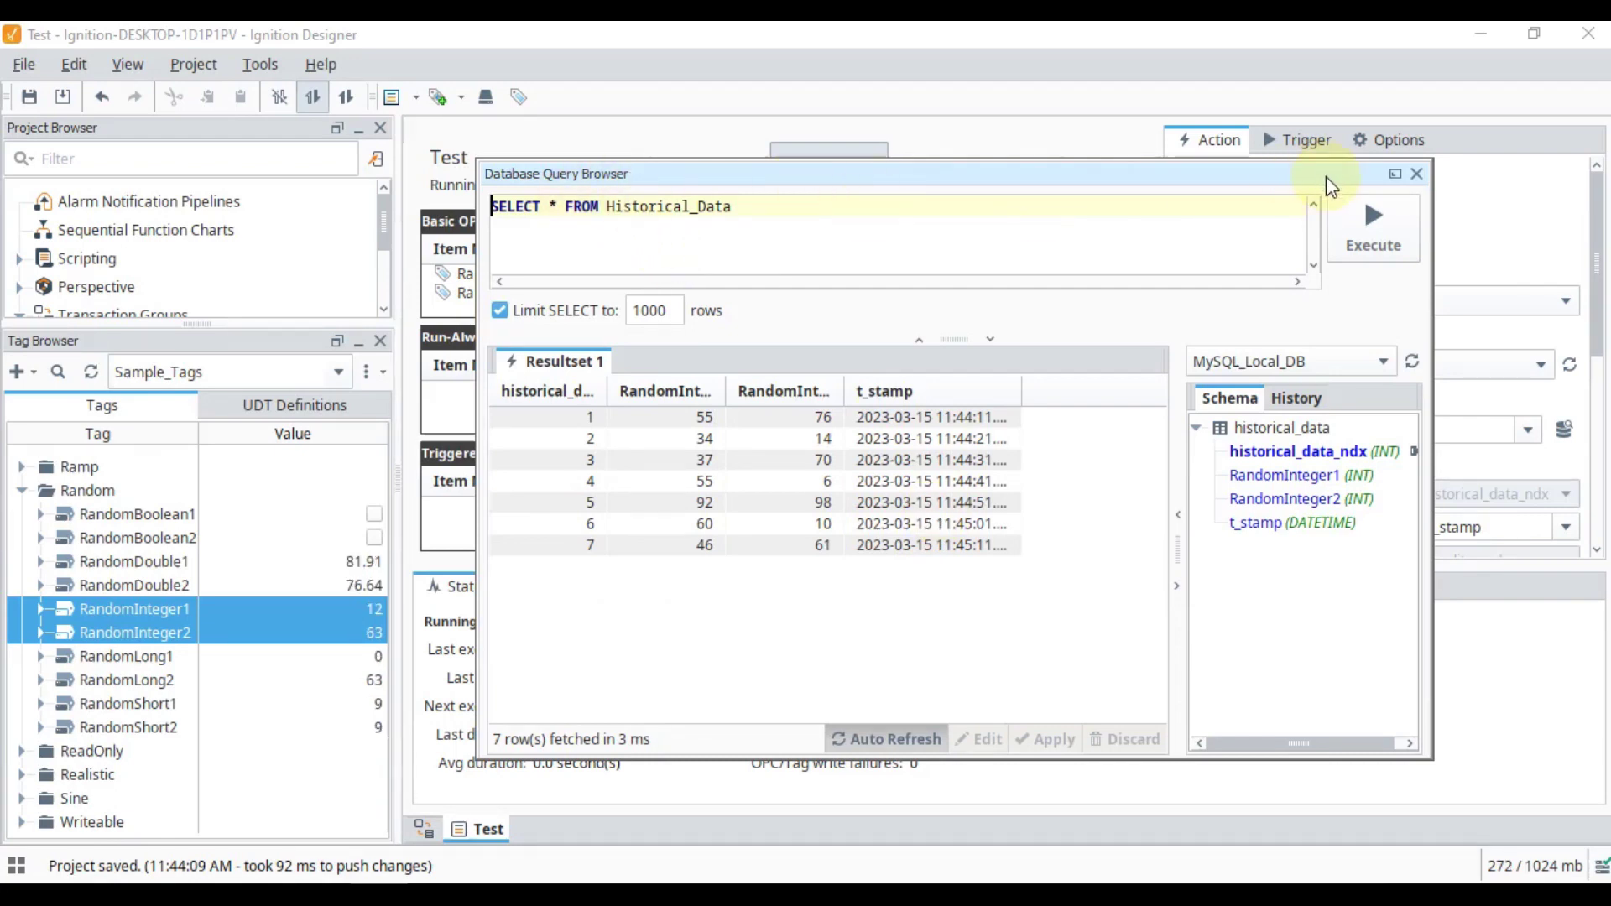
pyautogui.click(1416, 174)
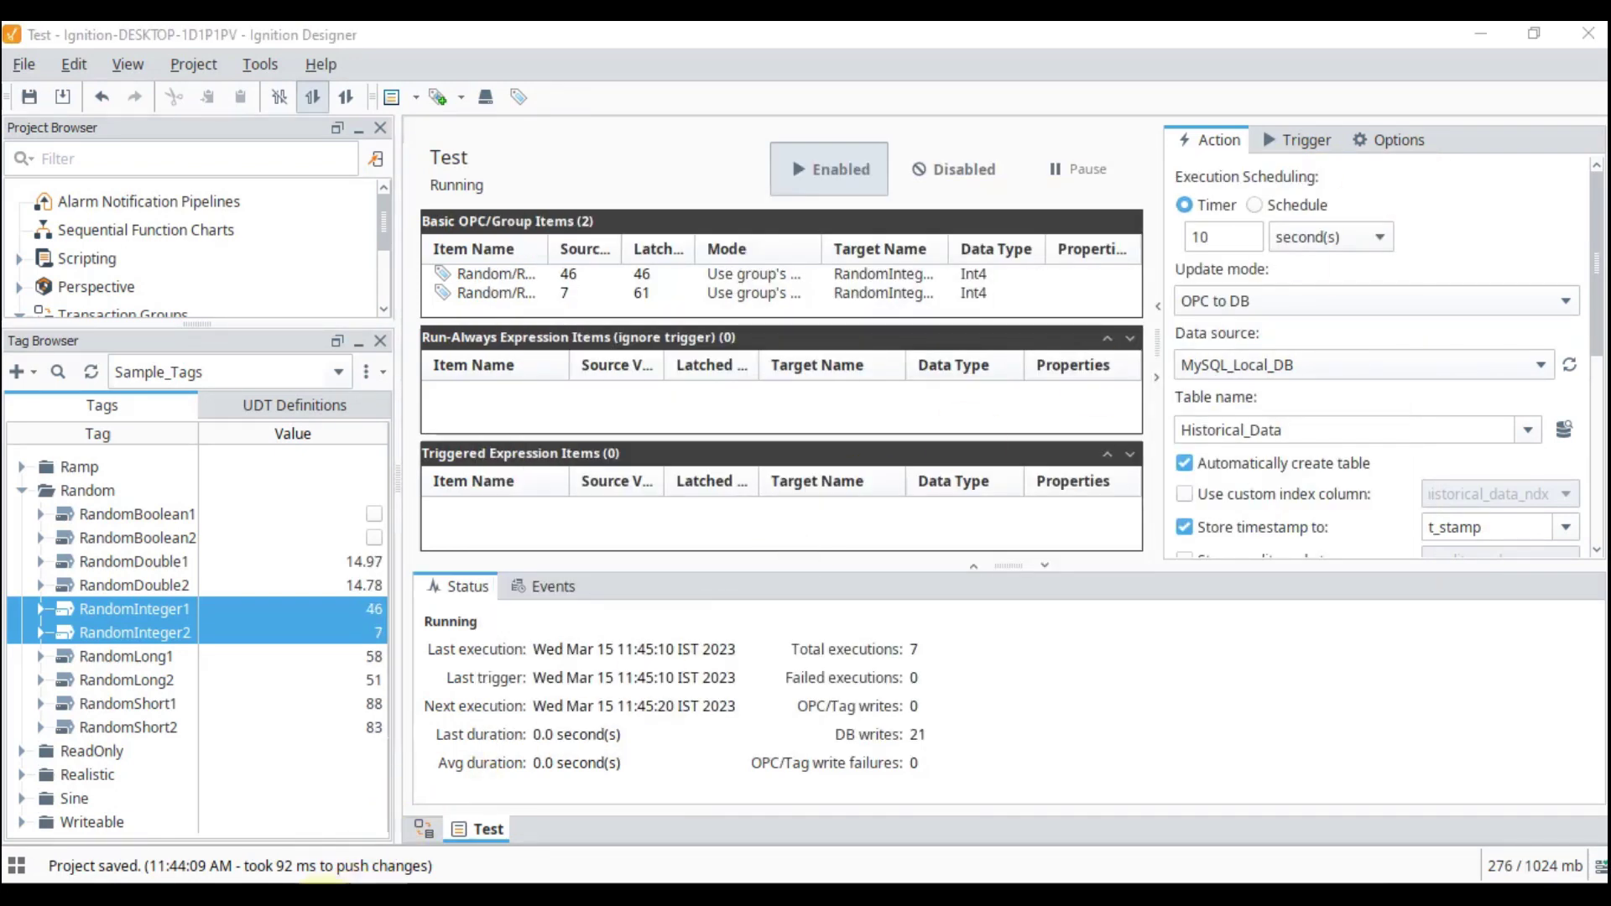
pyautogui.hotkey('alt', 'Tab')
pyautogui.click(444, 193)
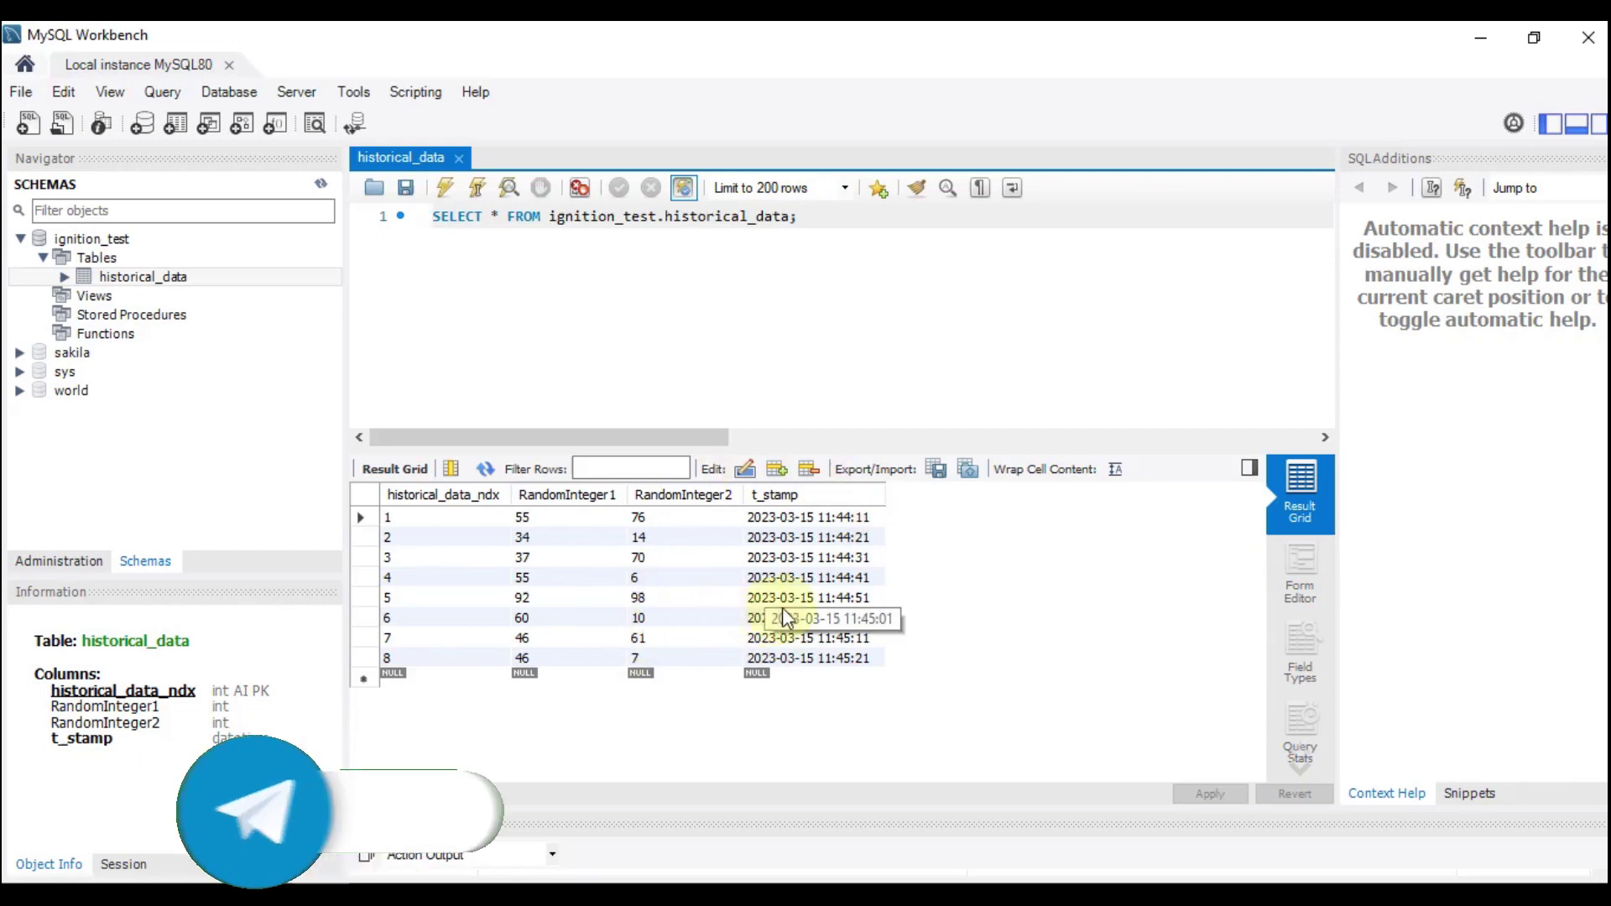
# Re-execute the historical_data query and check rows 8 to 10, logged ten seconds apart.
pyautogui.click(446, 189)
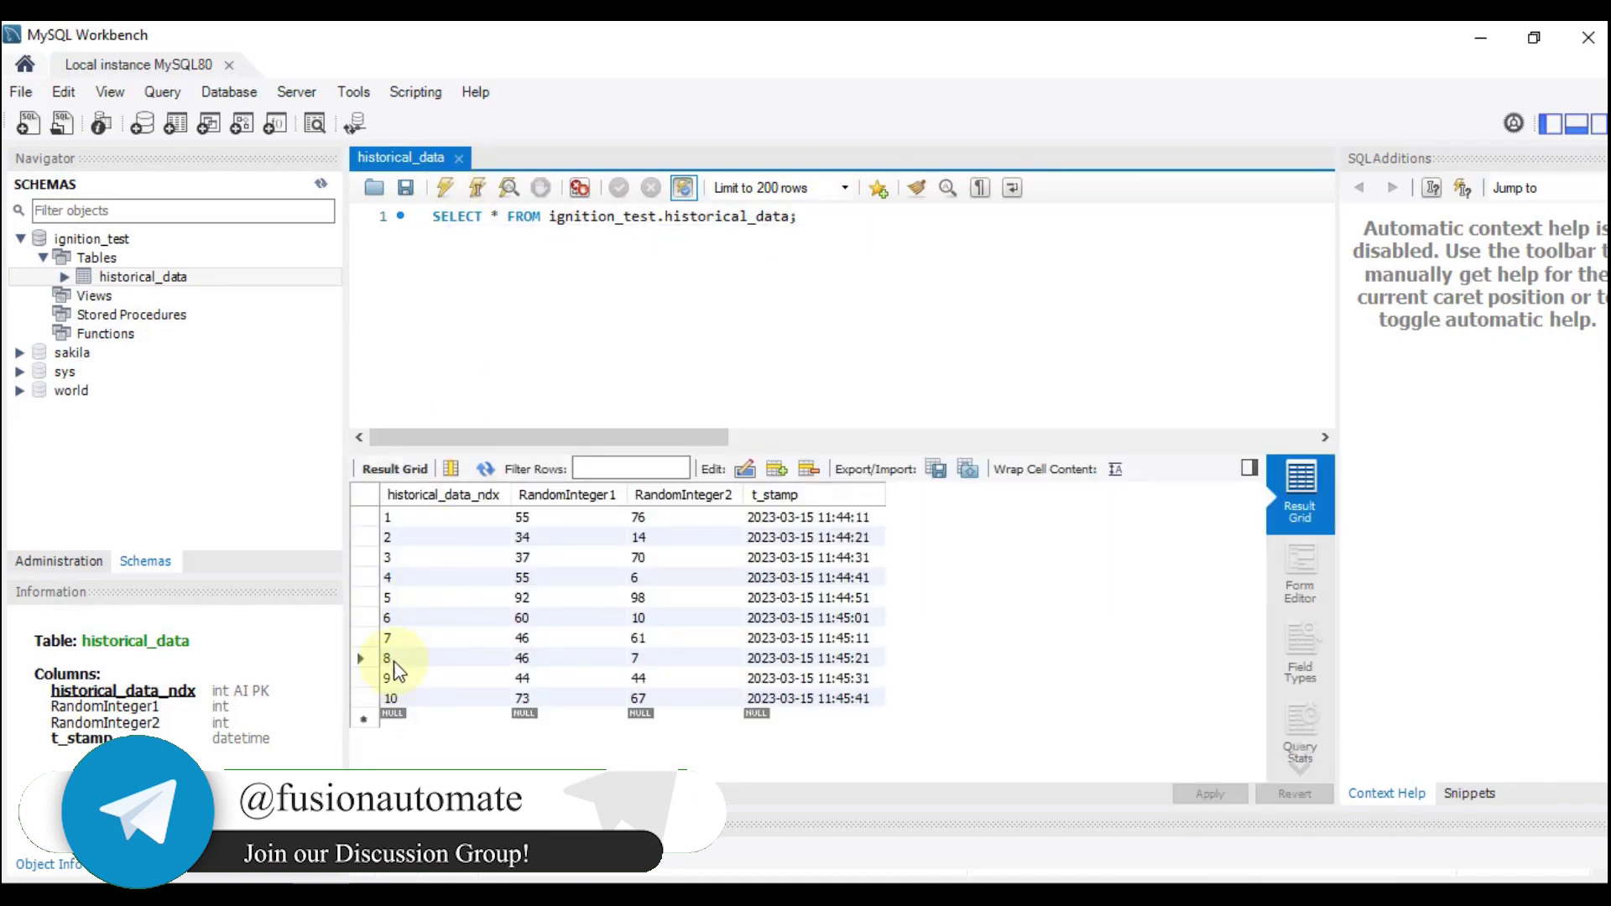
pyautogui.click(396, 659)
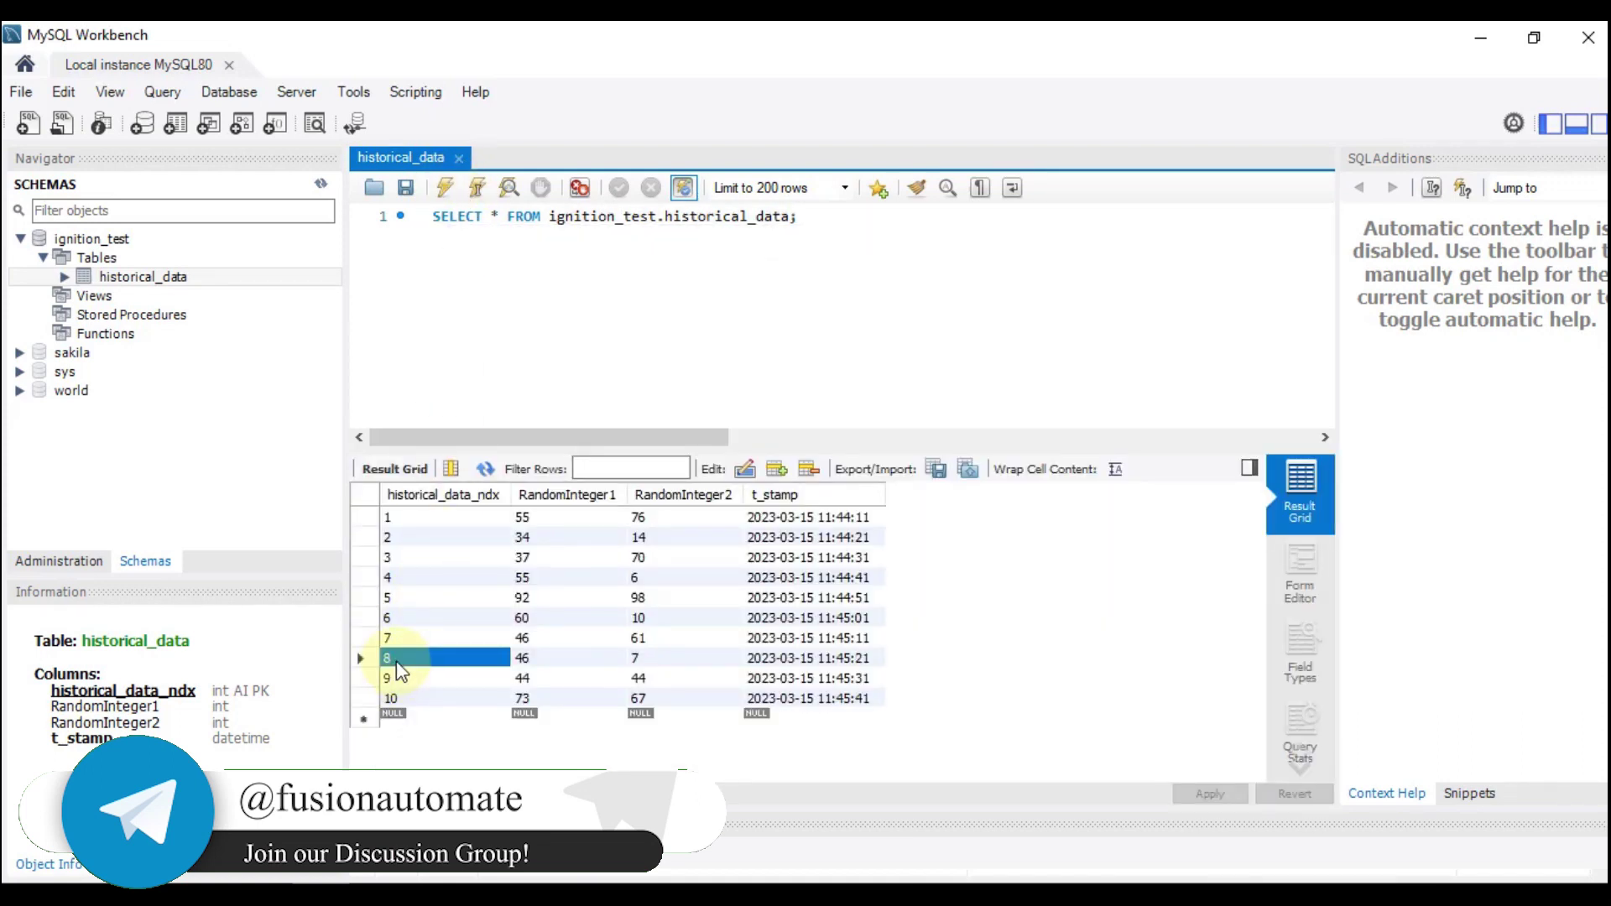
pyautogui.click(401, 676)
pyautogui.click(403, 698)
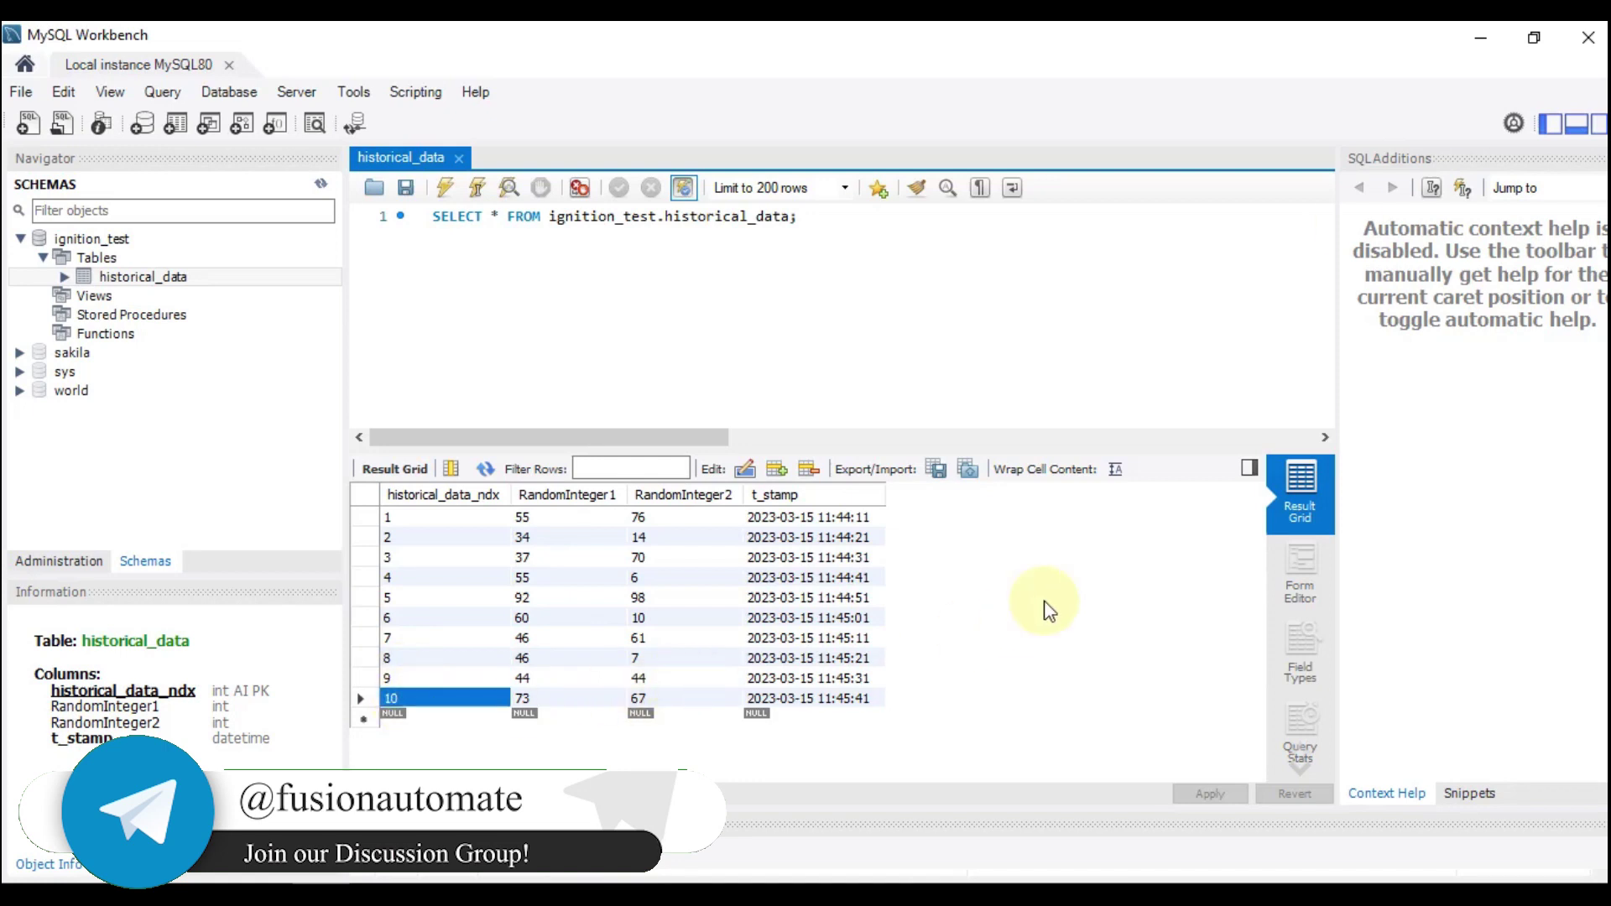
# Minimize MySQL Workbench to return to Ignition Designer.
pyautogui.click(1481, 37)
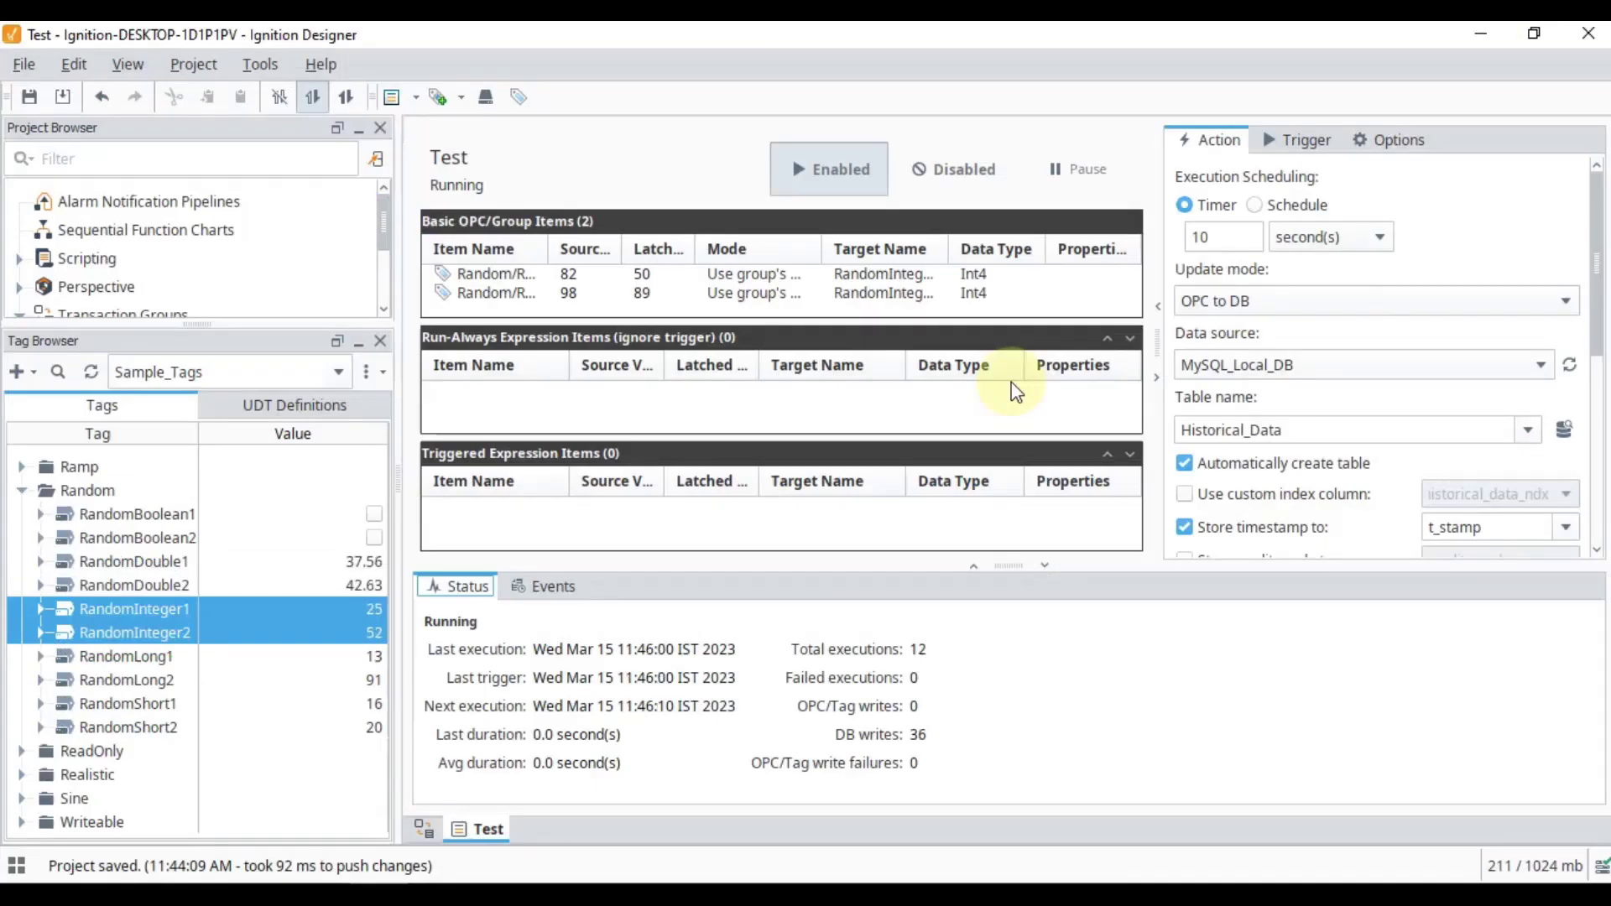